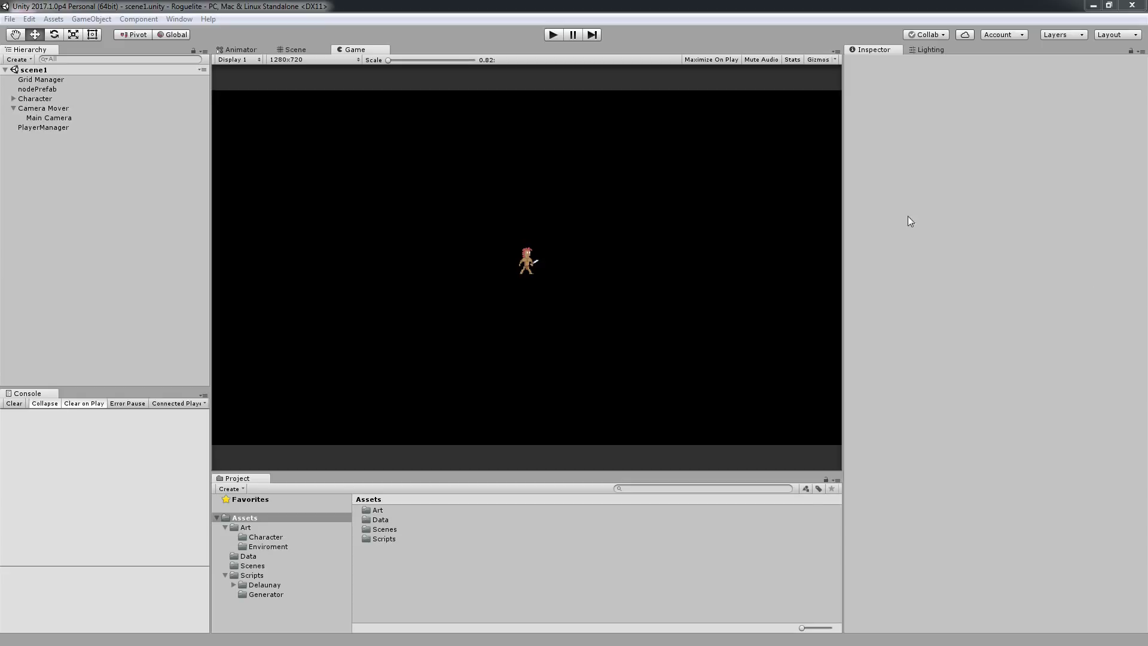
Play the Roguelite scene to watch the dungeon generate, then stop playback
{"action": "left_click", "coordinate": [550, 36]}
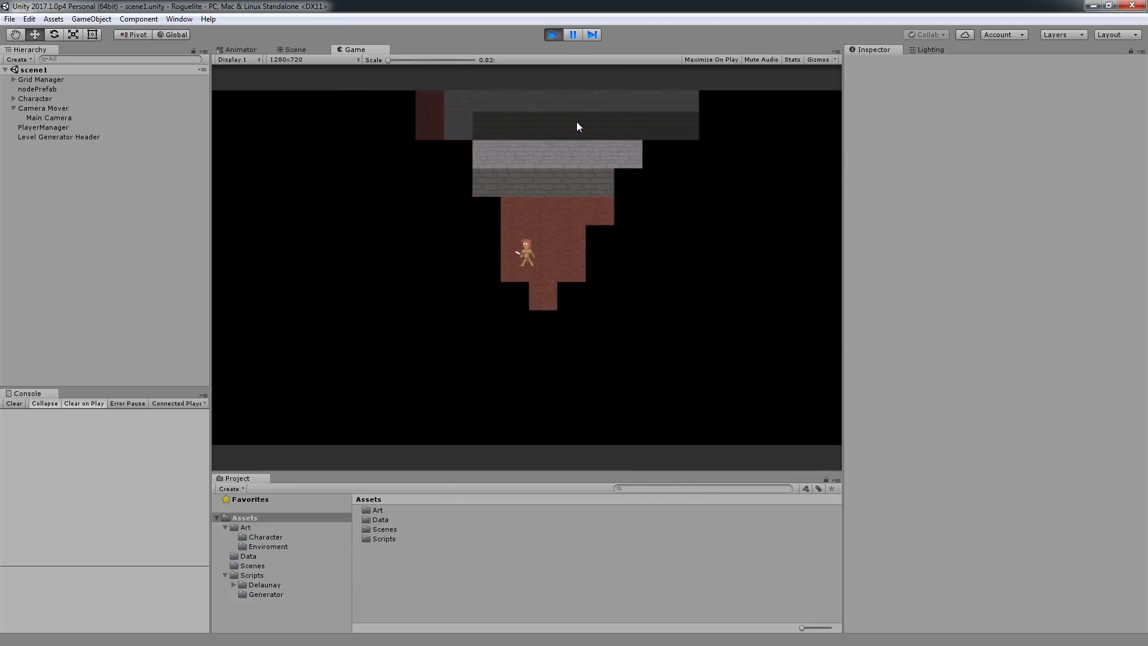
{"action": "left_click", "coordinate": [553, 34]}
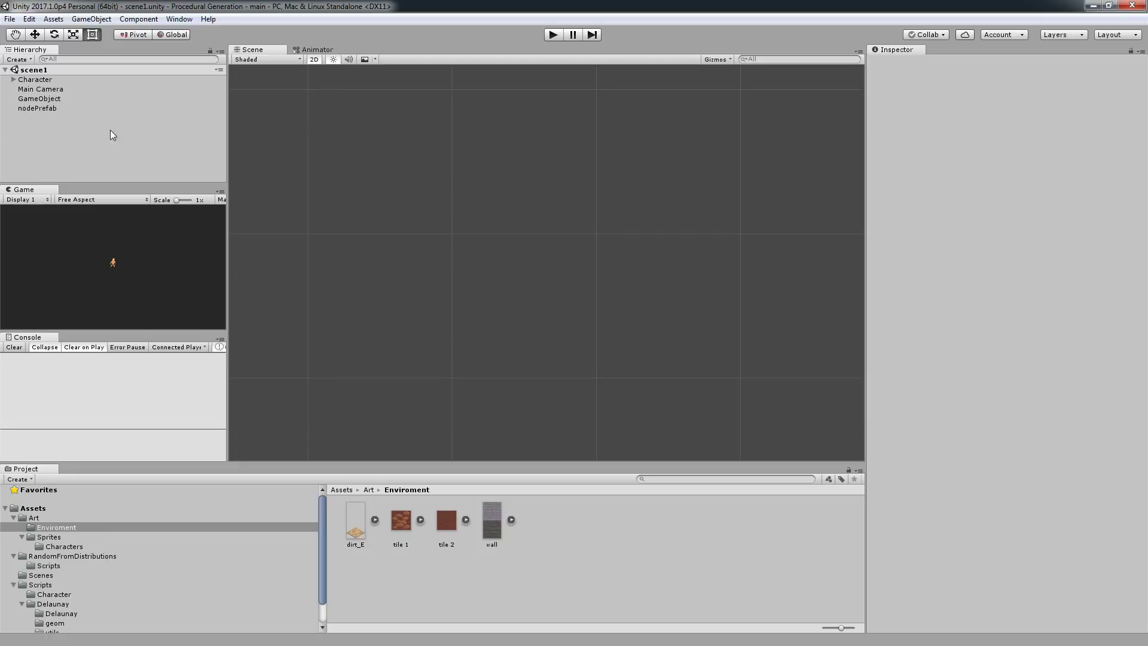
Rename the scene's empty GameObject to 'Grid Manager'
{"action": "left_click", "coordinate": [66, 98]}
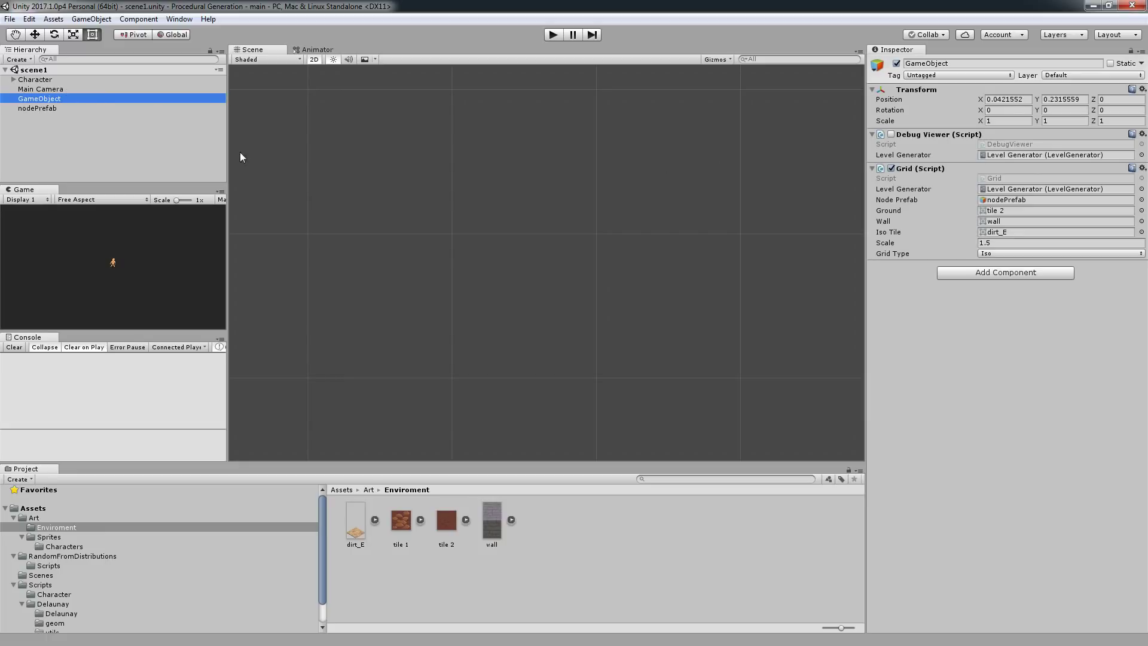
{"action": "double_click", "coordinate": [62, 100]}
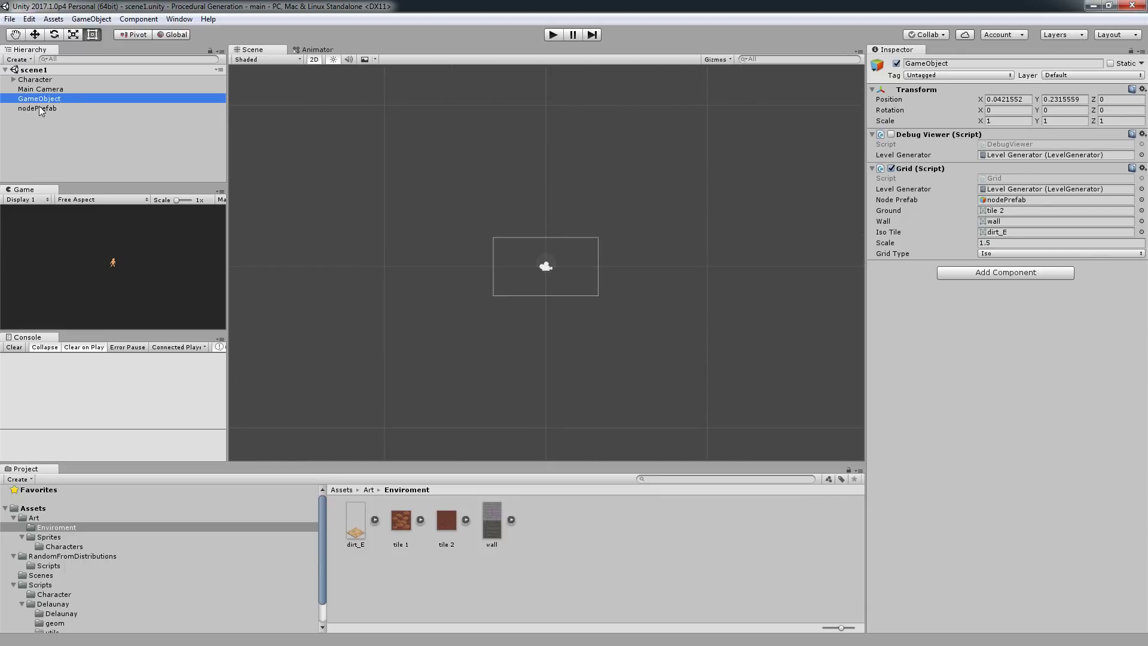
{"action": "key", "text": "F2"}
{"action": "type", "text": "gr"}
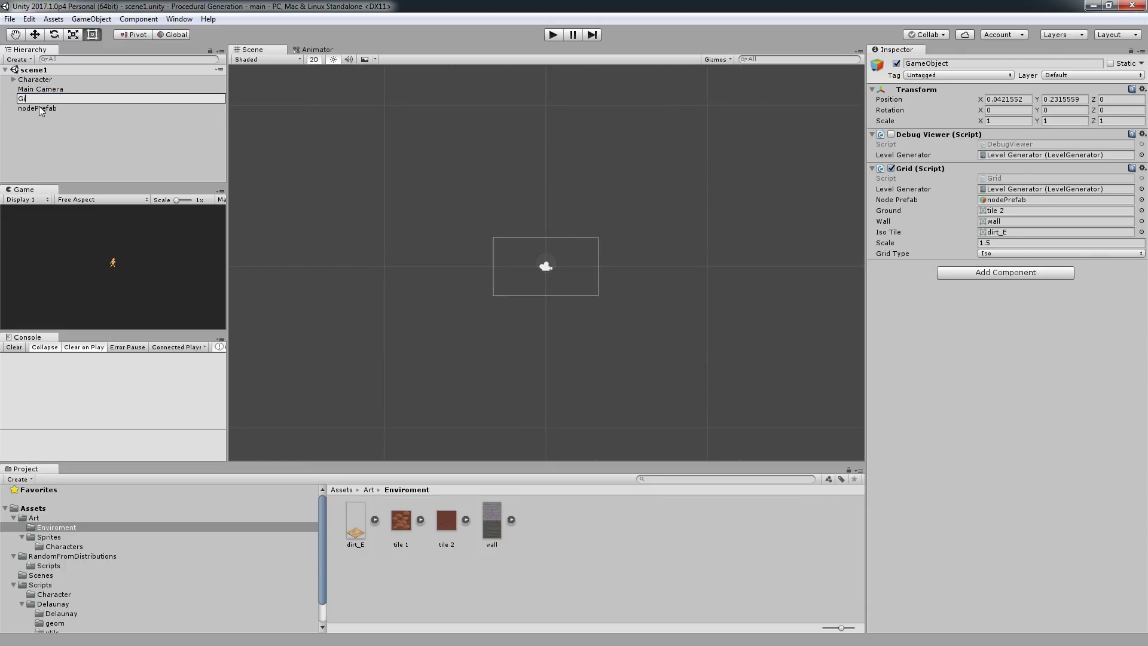
{"action": "type", "text": "id Manager"}
{"action": "key", "text": "Return"}
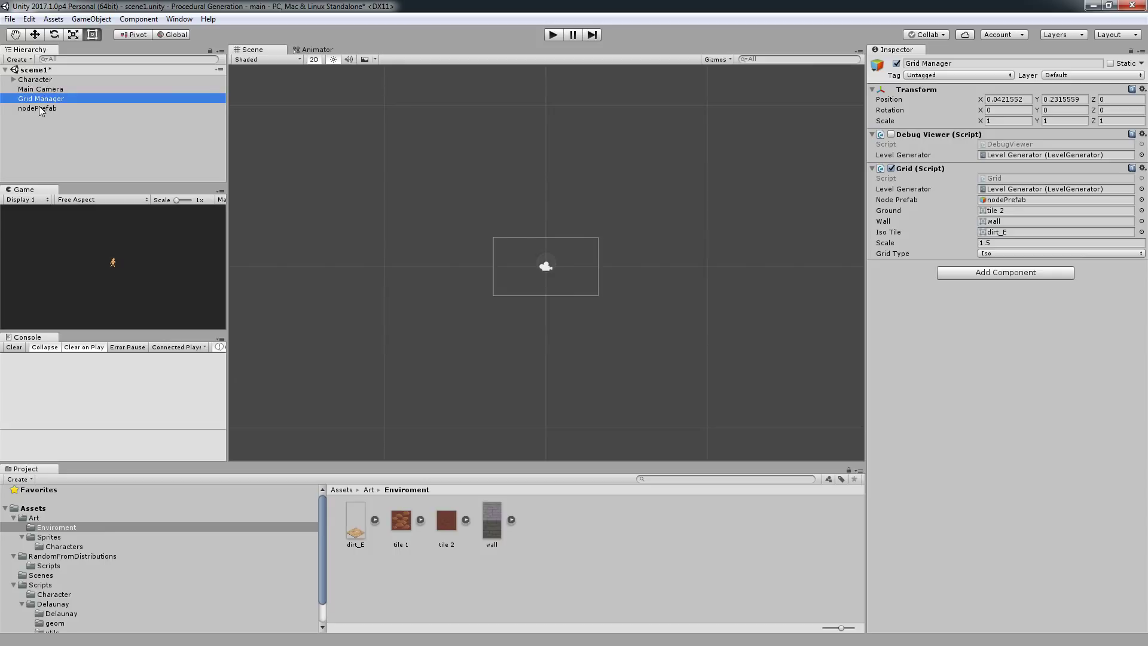
Disable the Grid (Script) component on Grid Manager
{"action": "left_click", "coordinate": [779, 381]}
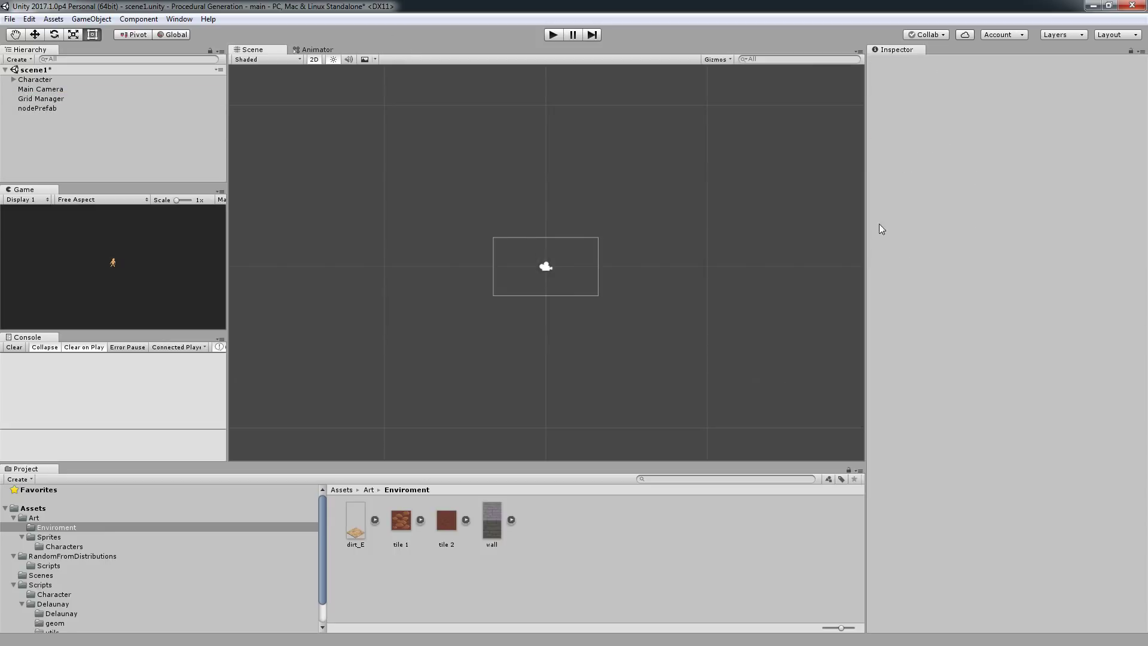
{"action": "left_click", "coordinate": [39, 98]}
{"action": "left_click", "coordinate": [892, 168]}
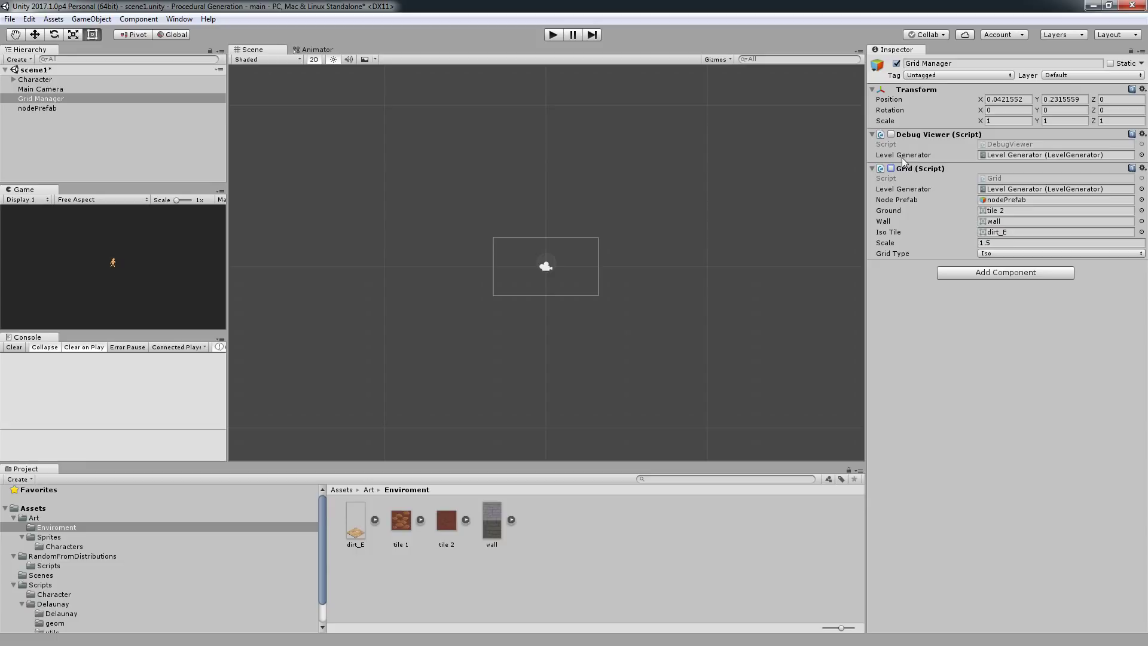
Locate the referenced Level Generator asset in the Project and enable its Debug option
{"action": "left_click", "coordinate": [891, 135]}
{"action": "left_click", "coordinate": [1016, 155]}
{"action": "left_click", "coordinate": [555, 547]}
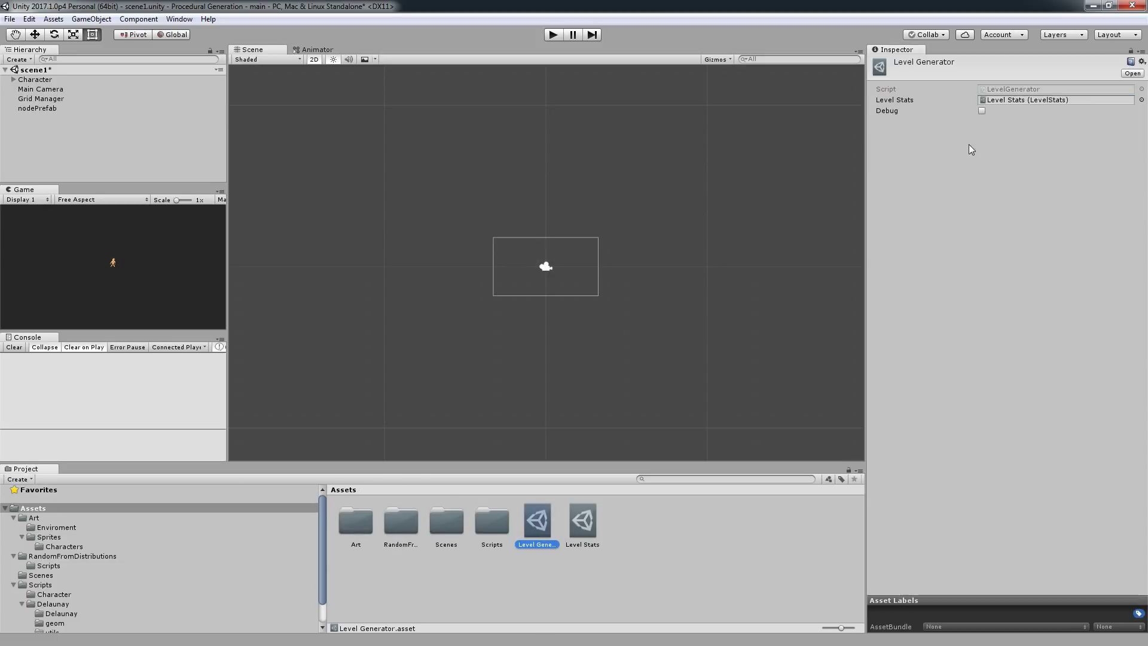
{"action": "left_click", "coordinate": [982, 110]}
{"action": "scroll", "coordinate": [740, 190], "scroll_direction": "down", "scroll_amount": 2}
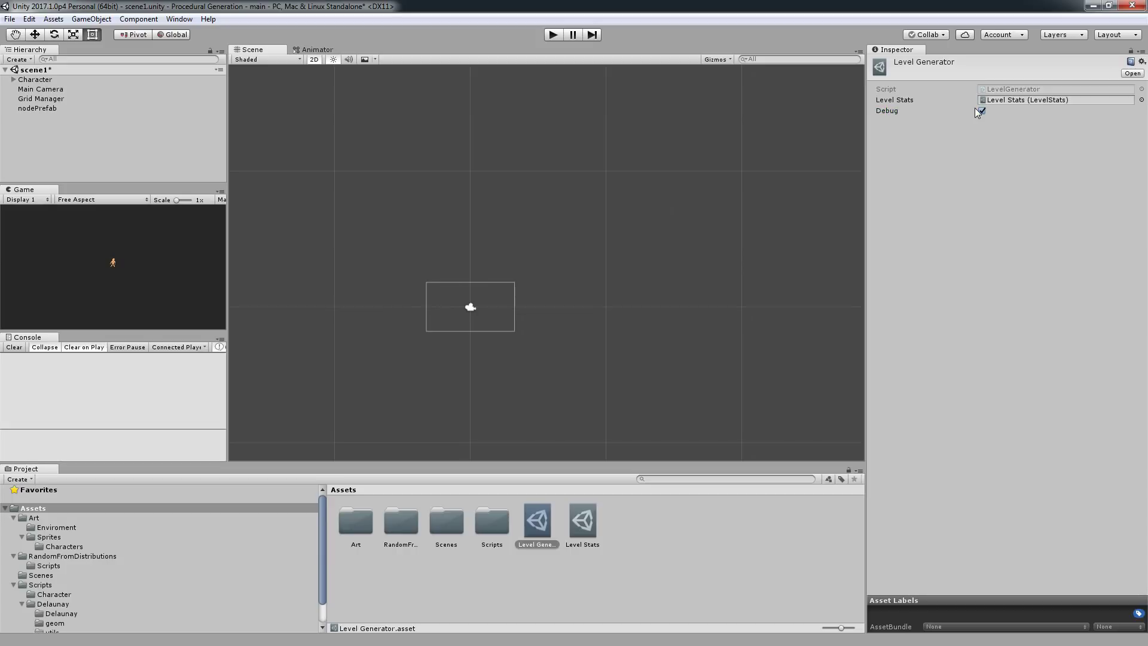
Play the generator, then pause and step it until a green triangulation links the red rooms
{"action": "left_click", "coordinate": [551, 36]}
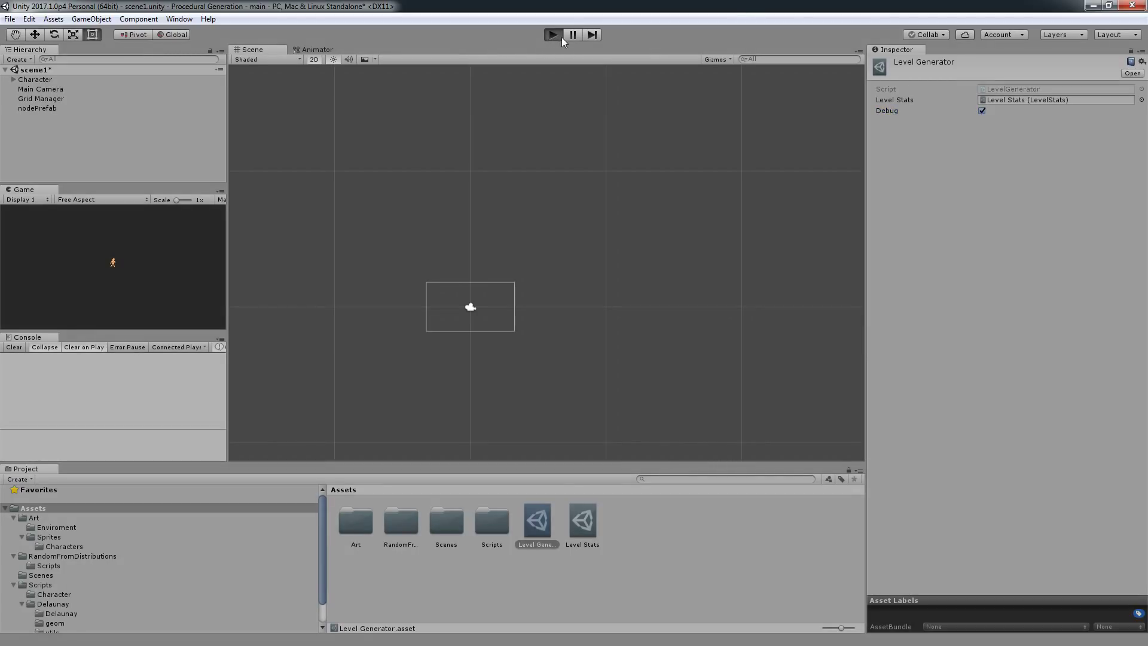
{"action": "scroll", "coordinate": [635, 164], "scroll_direction": "down", "scroll_amount": 5}
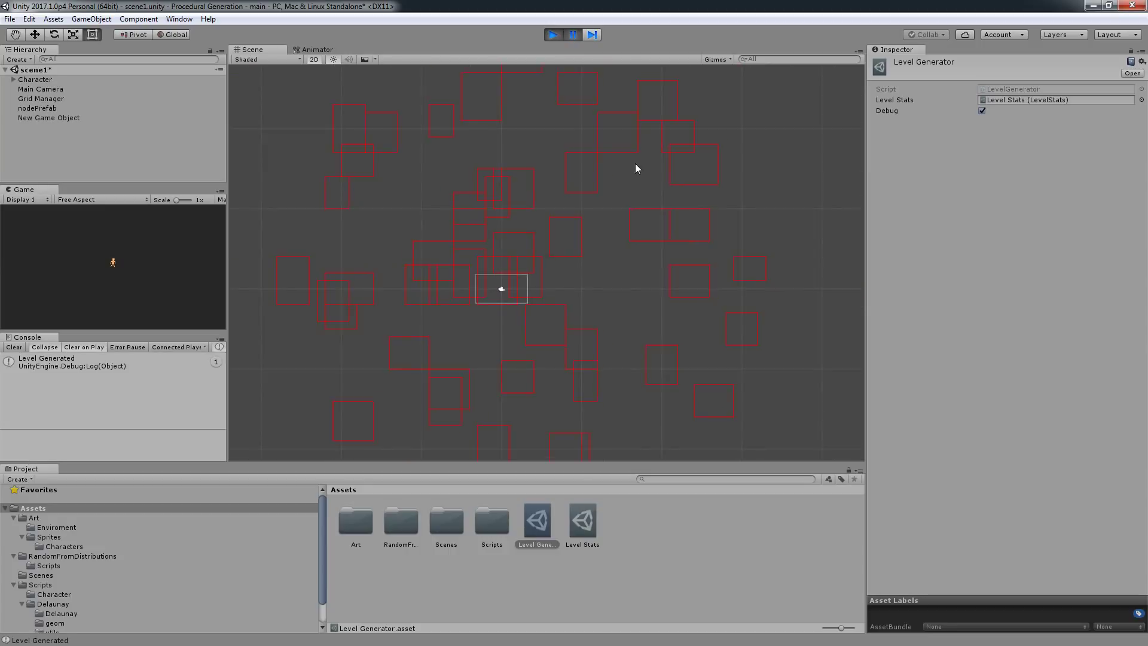
{"action": "middle_click_drag", "start_coordinate": [610, 234], "coordinate": [607, 215]}
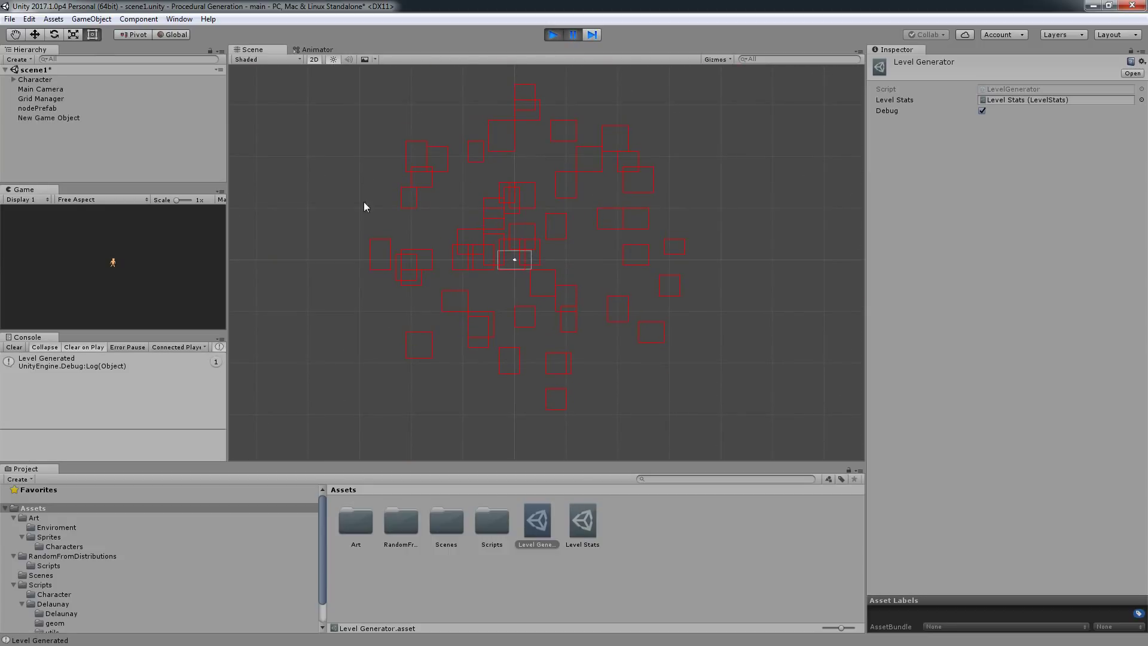
{"action": "middle_click_drag", "start_coordinate": [528, 188], "coordinate": [535, 239]}
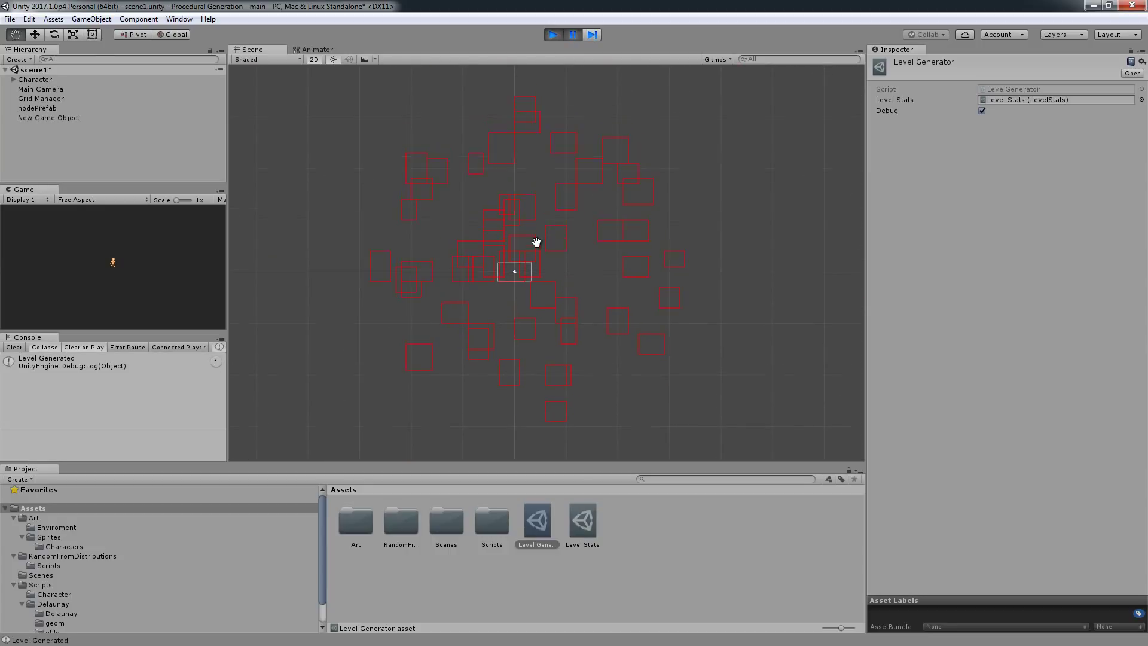
{"action": "left_click", "coordinate": [574, 36]}
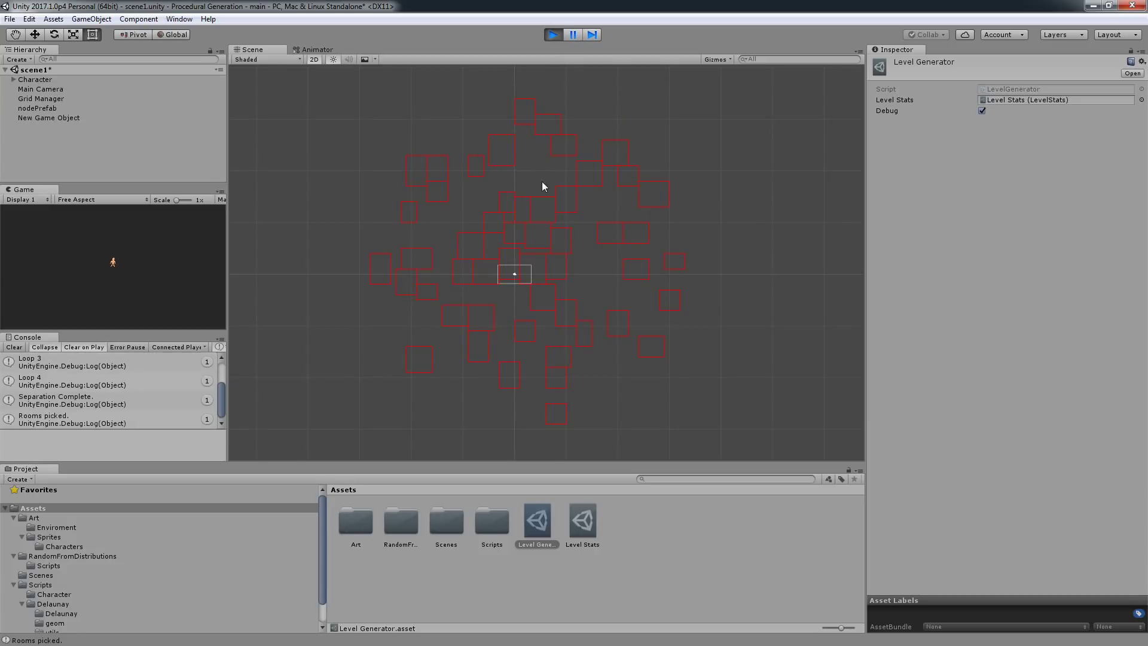
{"action": "left_click", "coordinate": [573, 35]}
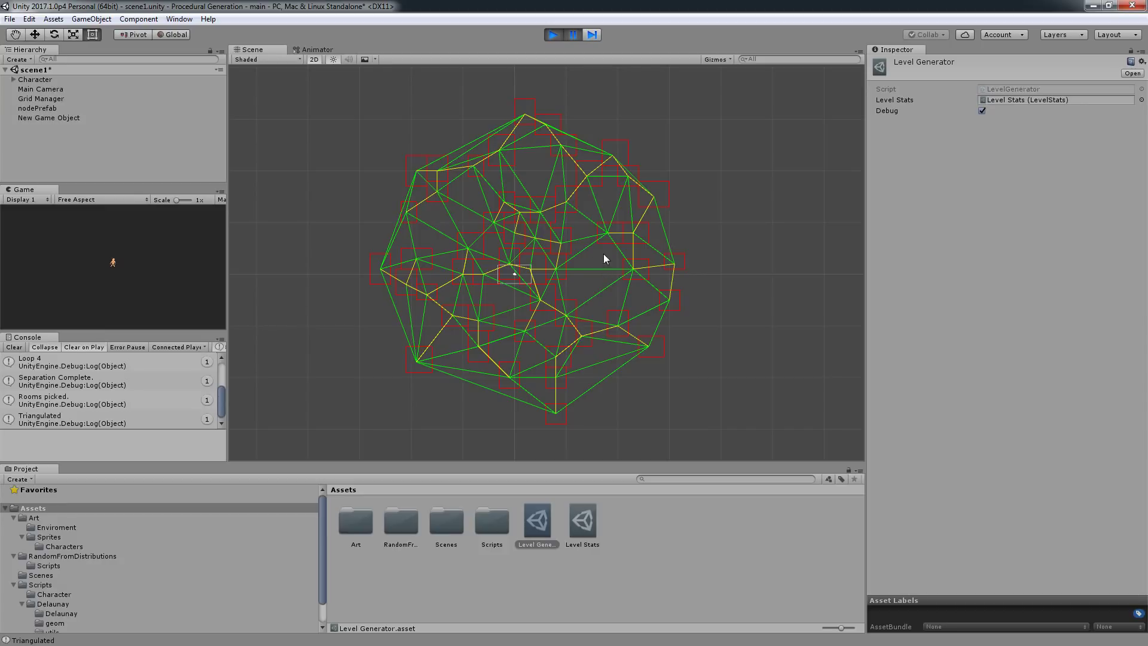
Inspect the Level Stats settings, then unpause so cyan corridors connect the rooms
{"action": "middle_click_drag", "start_coordinate": [603, 254], "coordinate": [641, 255]}
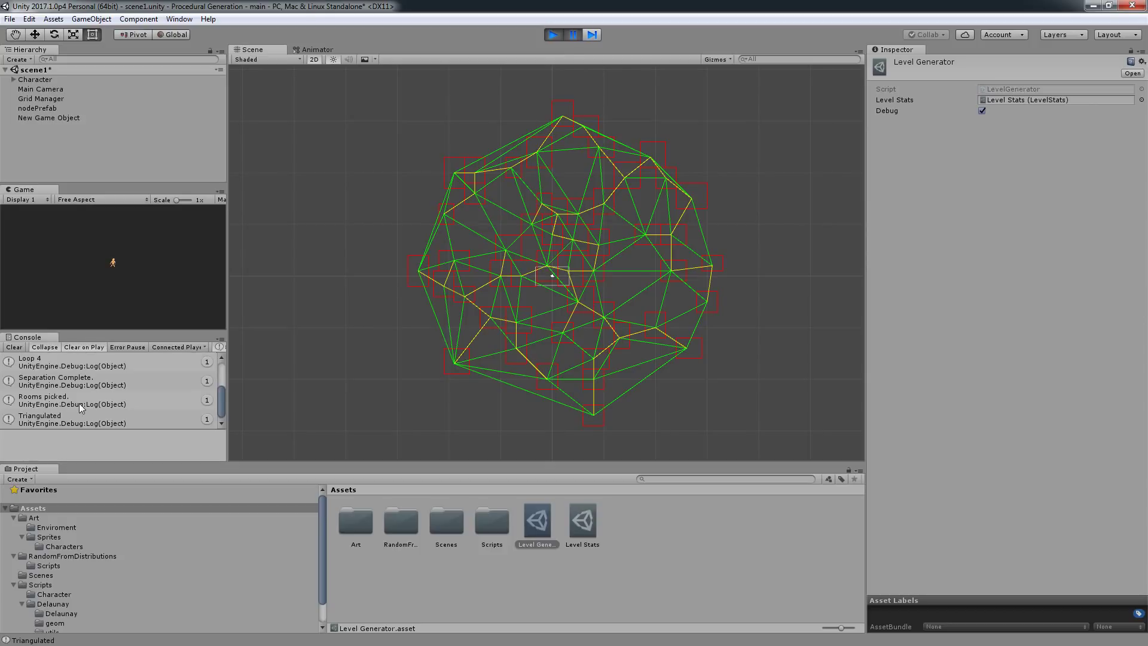
{"action": "left_click", "coordinate": [579, 523]}
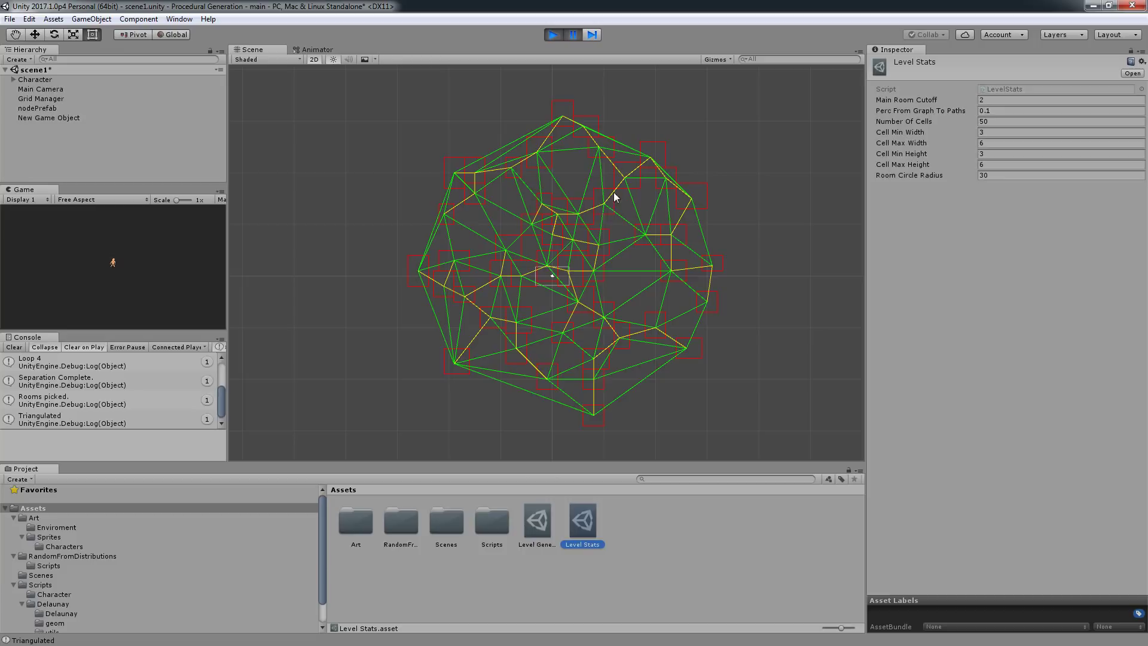
{"action": "scroll", "coordinate": [583, 217], "scroll_direction": "up", "scroll_amount": 4}
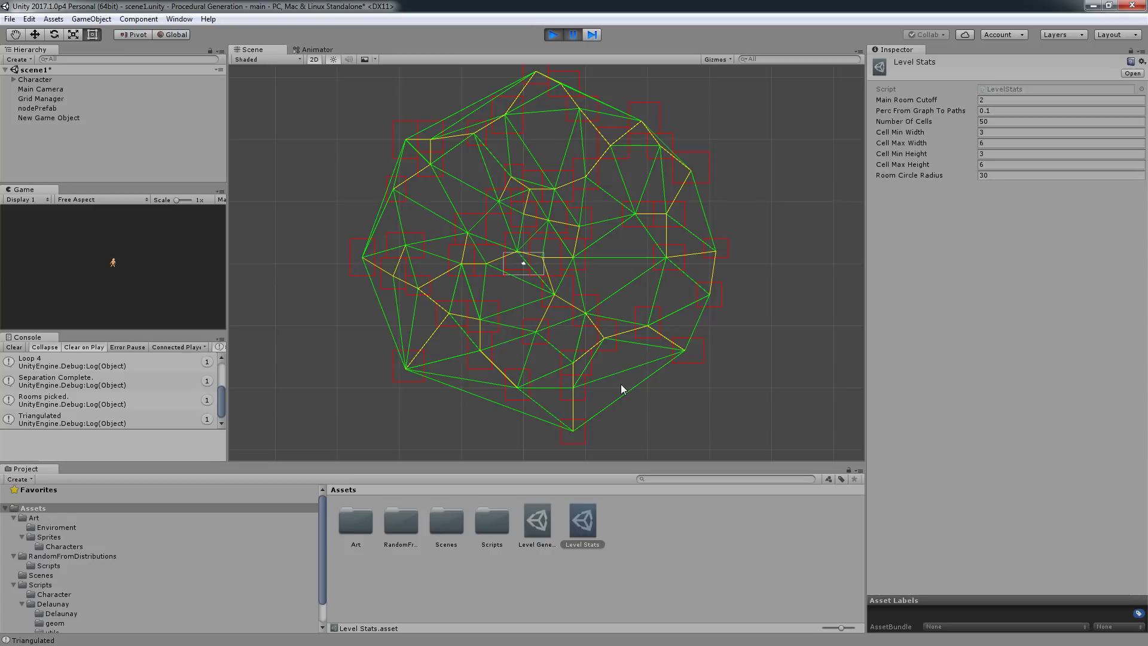
{"action": "middle_click_drag", "start_coordinate": [508, 147], "coordinate": [527, 182]}
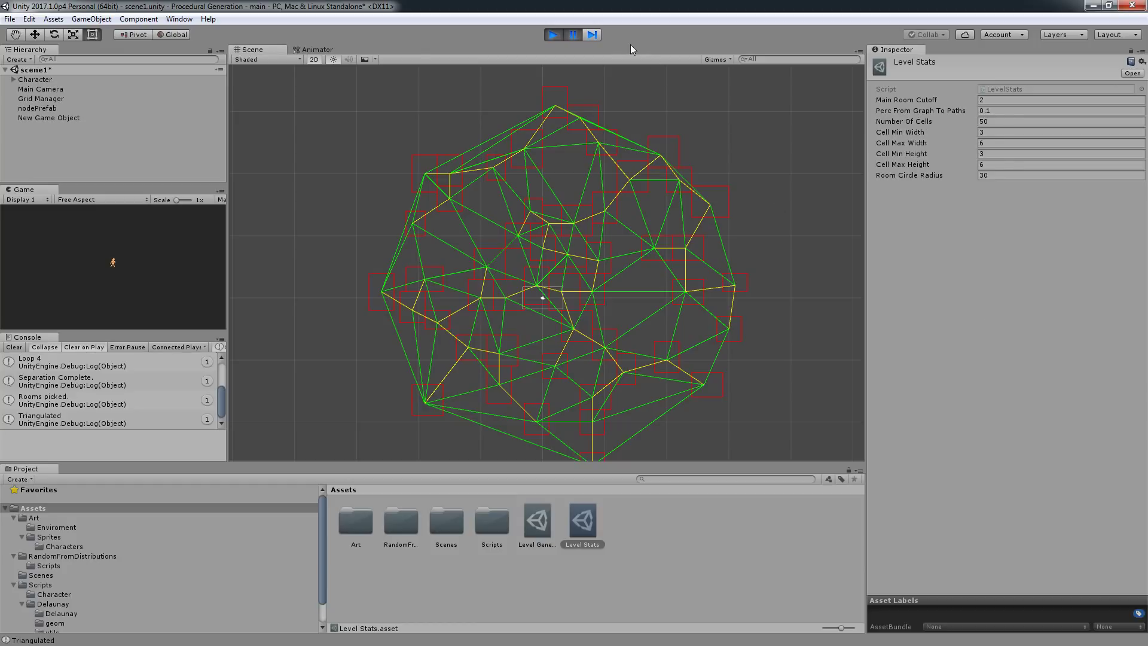
{"action": "left_click", "coordinate": [574, 35]}
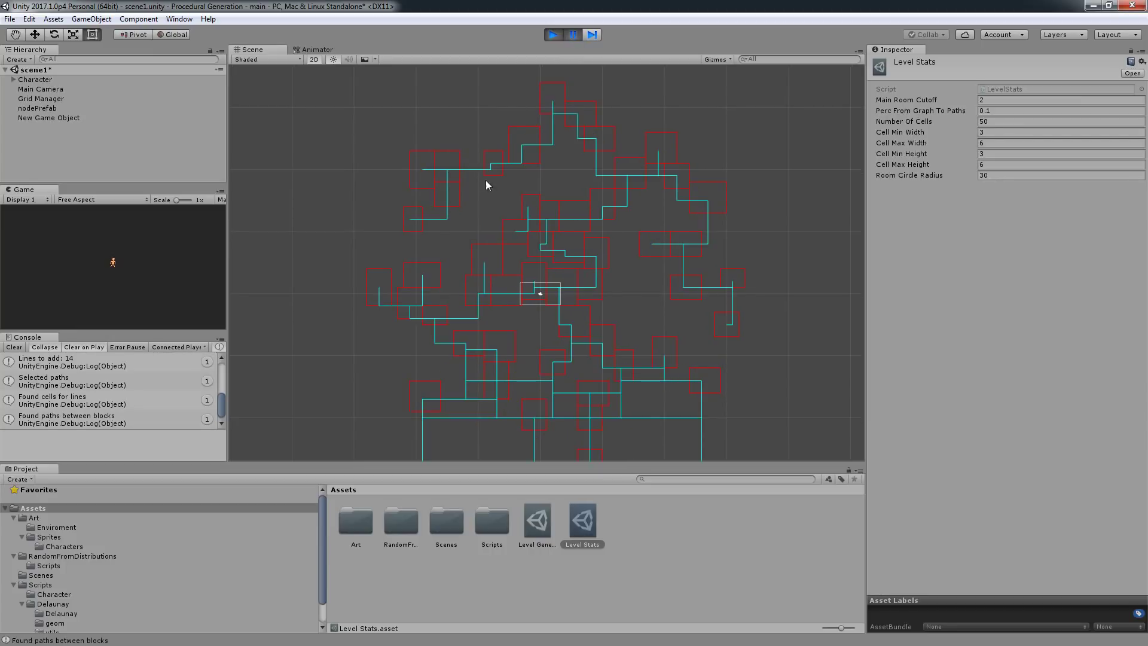
Resume generation and pan until corridor paths reach the large block of rooms at the bottom
{"action": "mouse_move", "coordinate": [635, 260]}
{"action": "left_mouse_down"}
{"action": "mouse_move", "coordinate": [620, 154]}
{"action": "mouse_move", "coordinate": [633, 259]}
{"action": "left_mouse_up"}
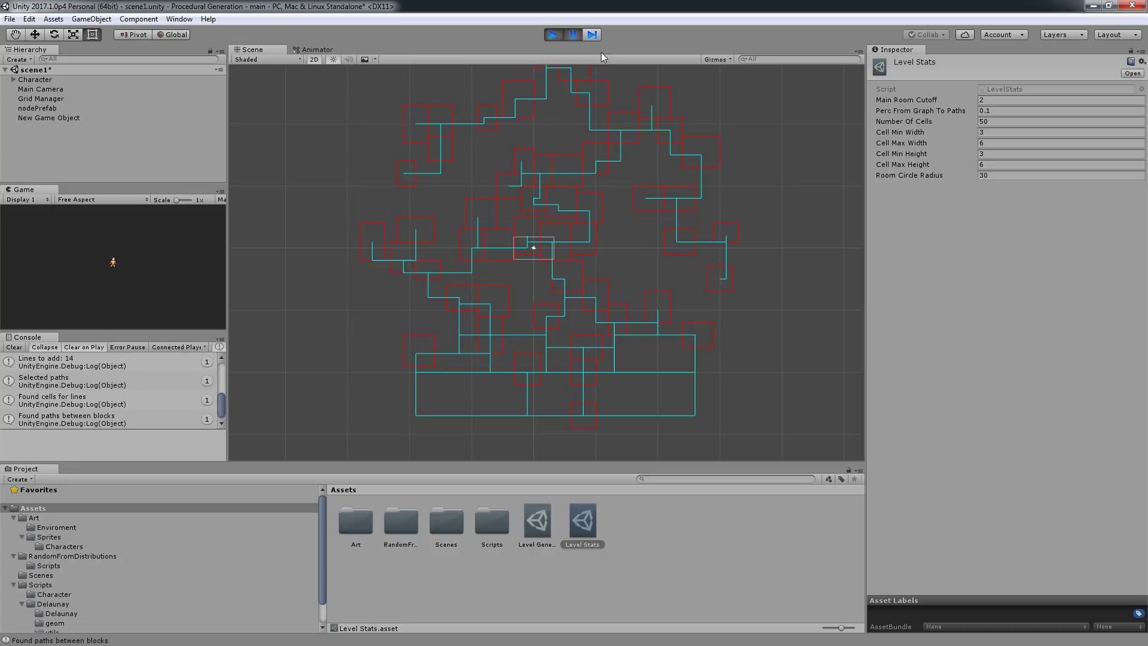
{"action": "left_click", "coordinate": [576, 34]}
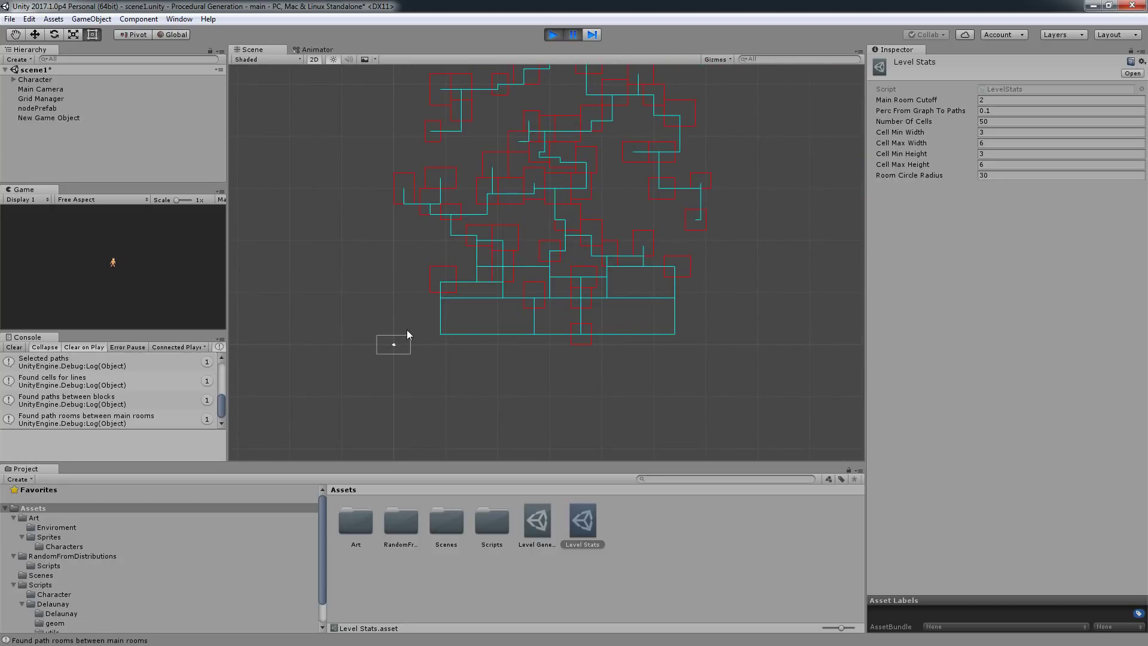
{"action": "middle_click_drag", "start_coordinate": [624, 174], "coordinate": [571, 243]}
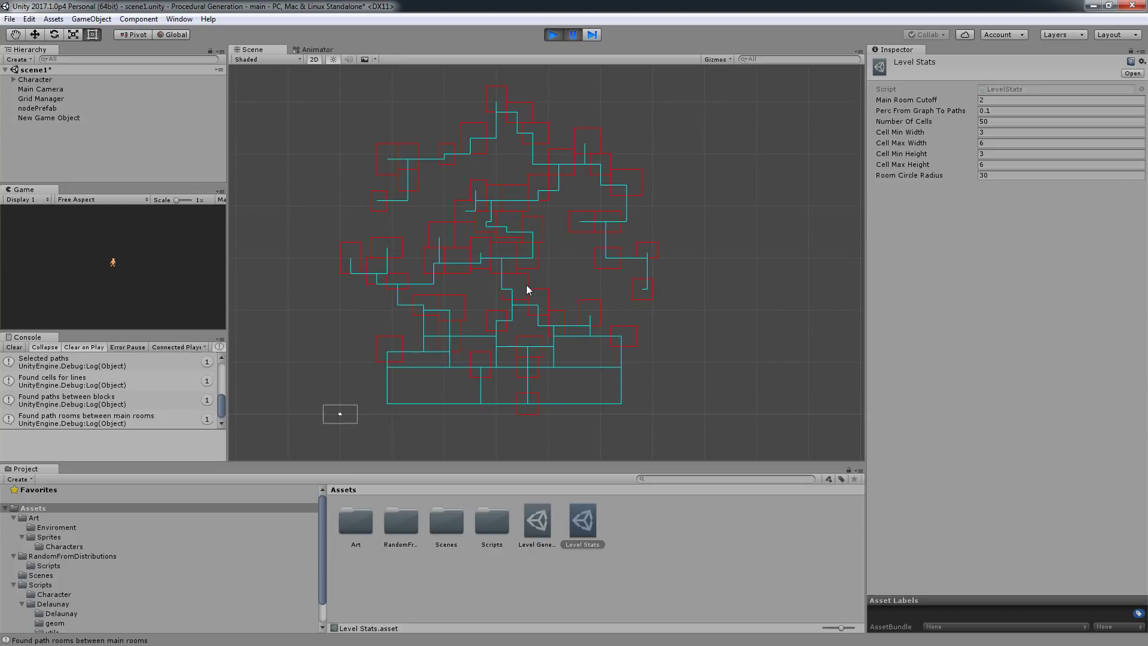
{"action": "middle_click_drag", "start_coordinate": [509, 273], "coordinate": [635, 227]}
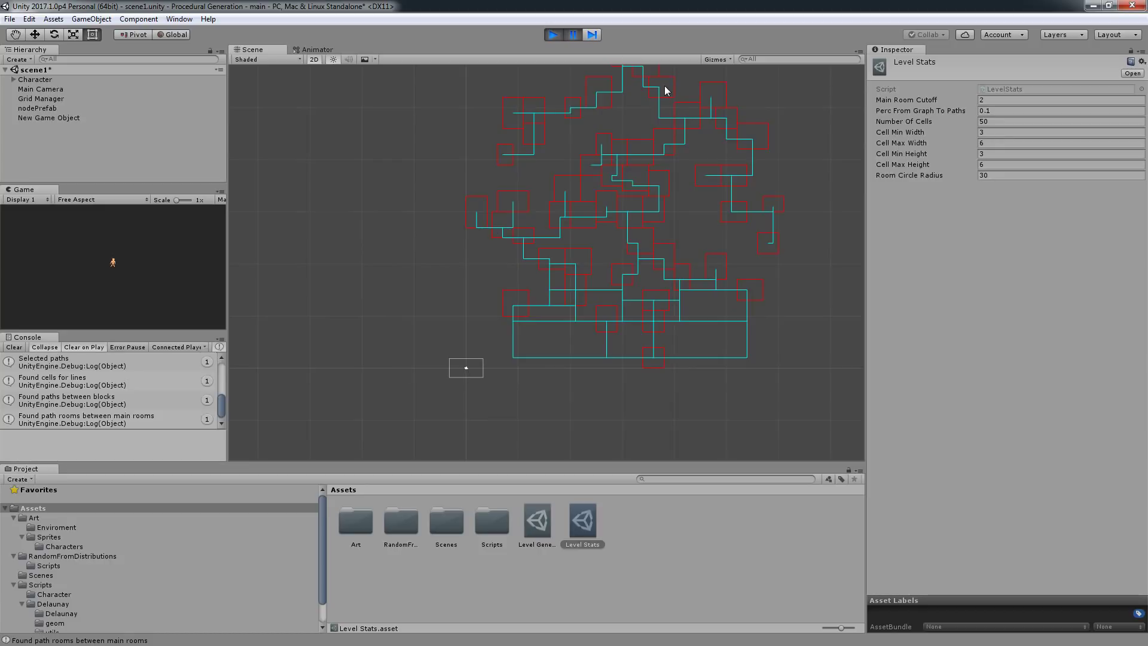
{"action": "middle_click_drag", "start_coordinate": [641, 223], "coordinate": [605, 302]}
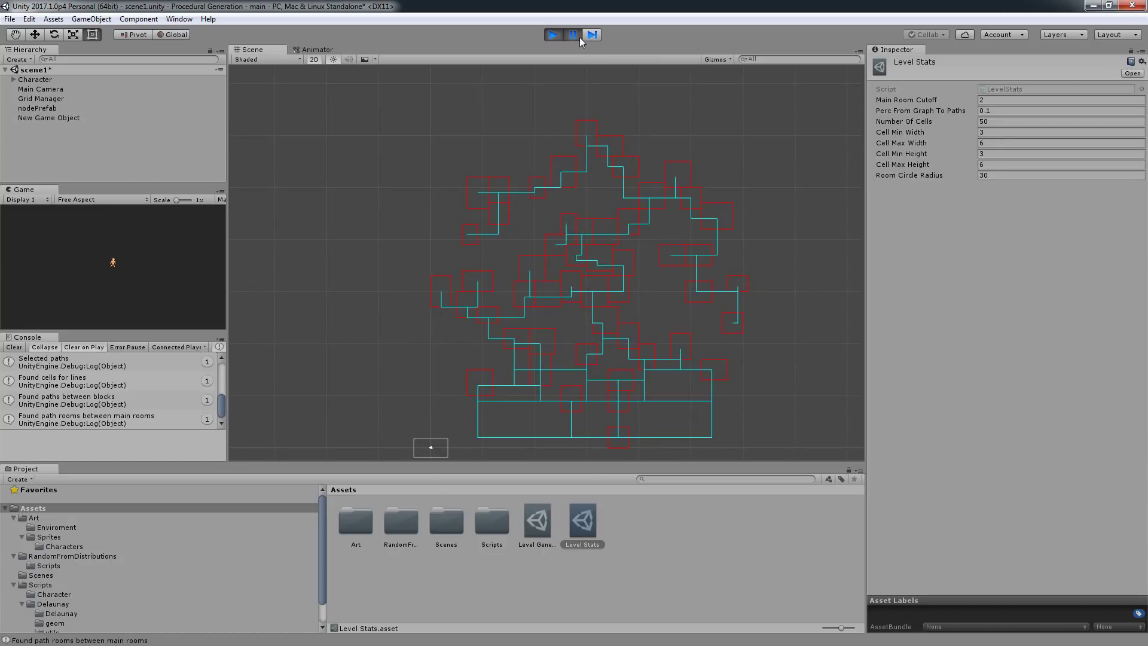
Set Number Of Cells to 1000 and rerun the generator to view the much larger map
{"action": "left_click", "coordinate": [554, 35]}
{"action": "left_click", "coordinate": [997, 123]}
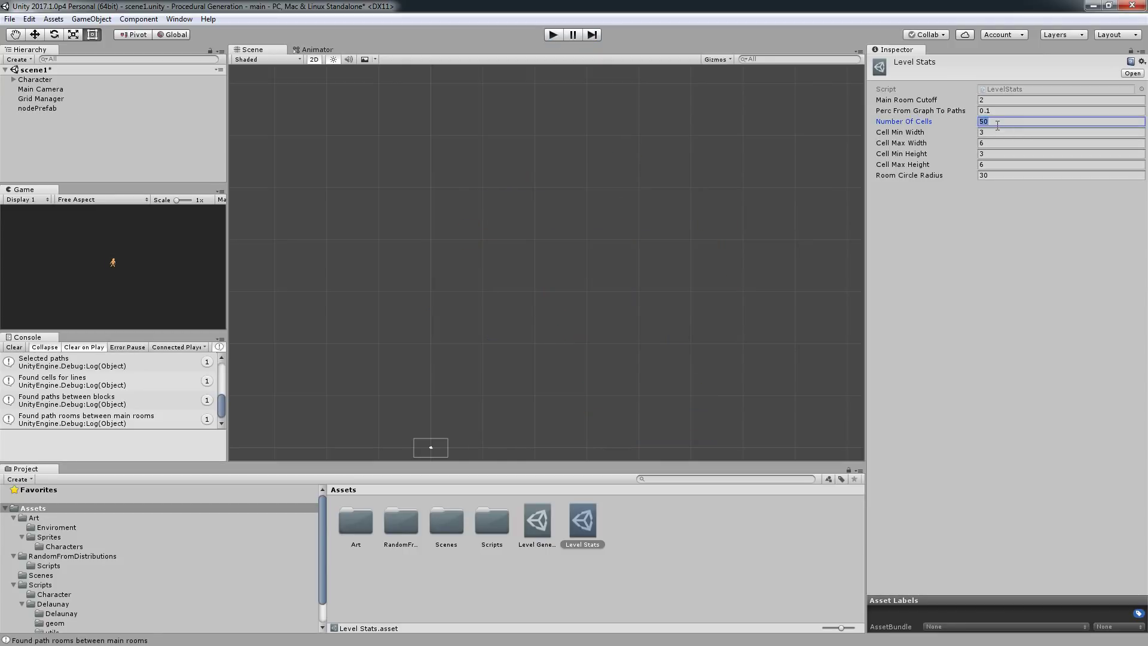
{"action": "type", "text": "1000"}
{"action": "left_click", "coordinate": [553, 34]}
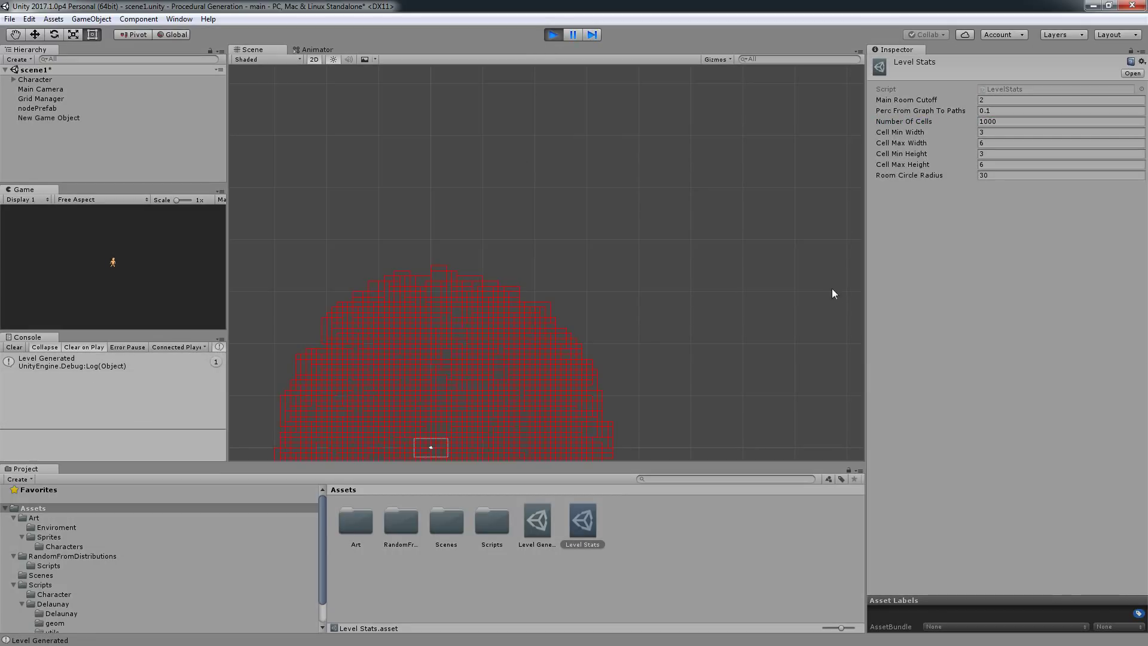
{"action": "scroll", "coordinate": [615, 178], "scroll_direction": "down", "scroll_amount": 5}
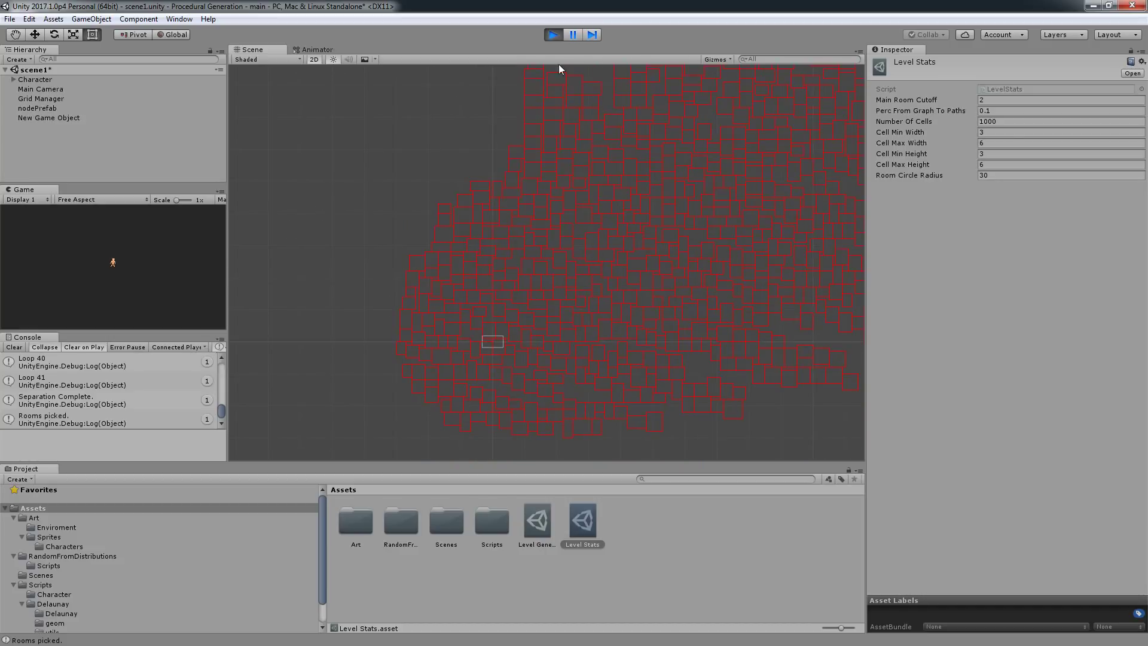
{"action": "key", "text": "q"}
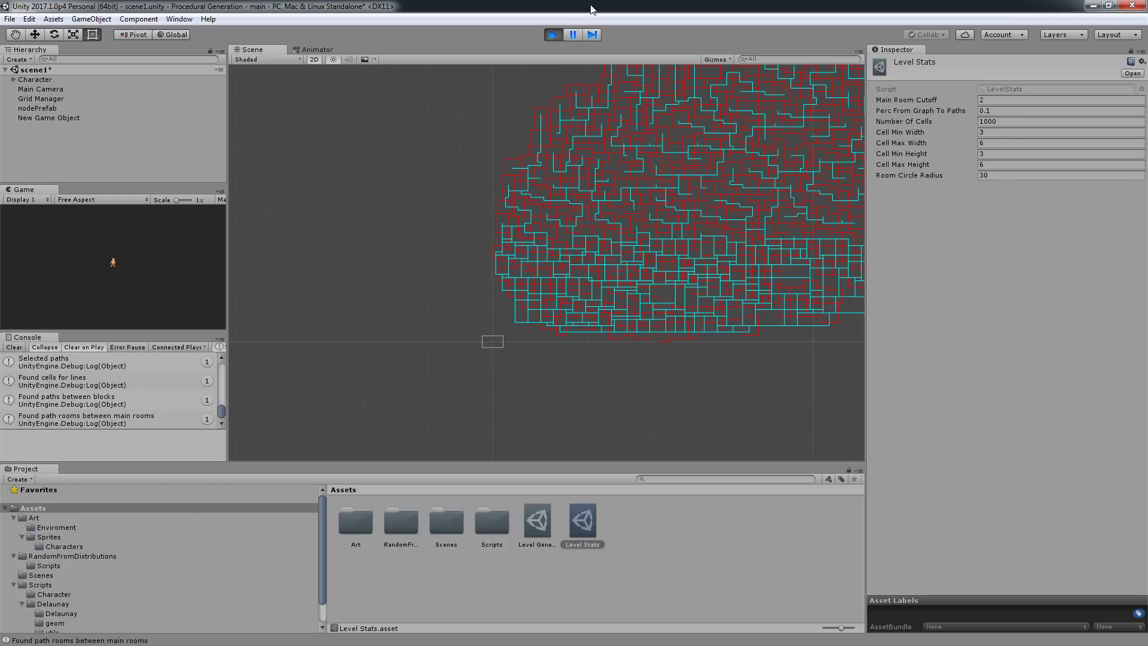
Stop play, set Number Of Cells to 40, and turn off the Level Generator's Debug option
{"action": "left_click", "coordinate": [557, 35]}
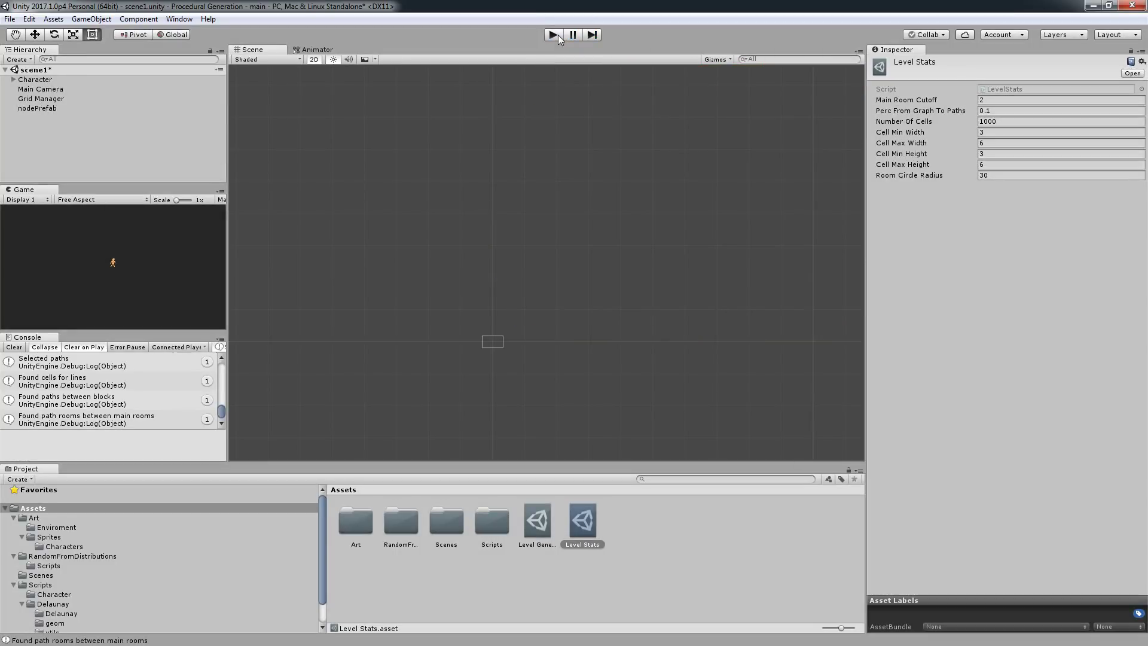
{"action": "left_click", "coordinate": [997, 121]}
{"action": "type", "text": "40"}
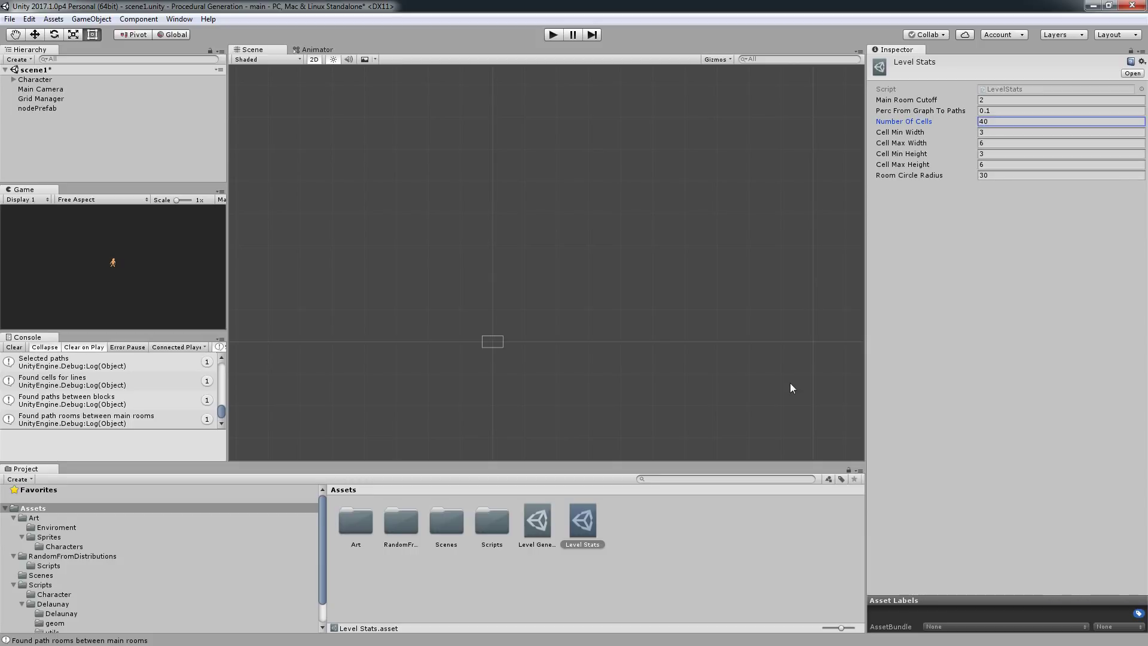
{"action": "left_click", "coordinate": [548, 519]}
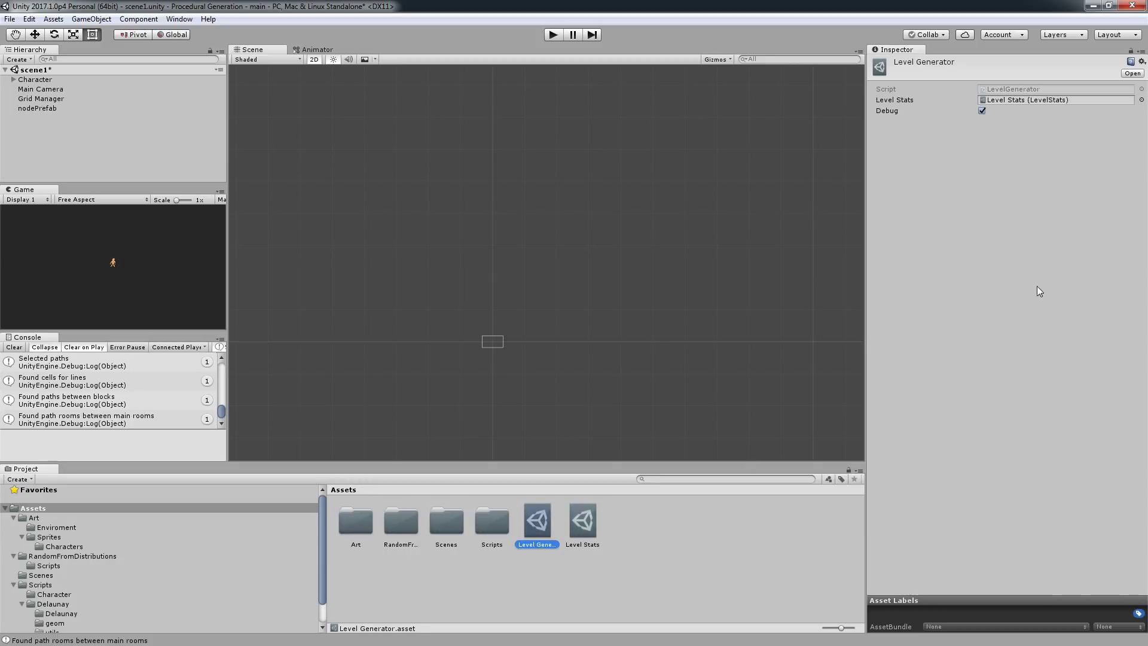
{"action": "left_click", "coordinate": [981, 112]}
Clear the Console, then on Grid Manager disable Debug Viewer, enable Grid with Grid Type Ortho
{"action": "left_click", "coordinate": [12, 347]}
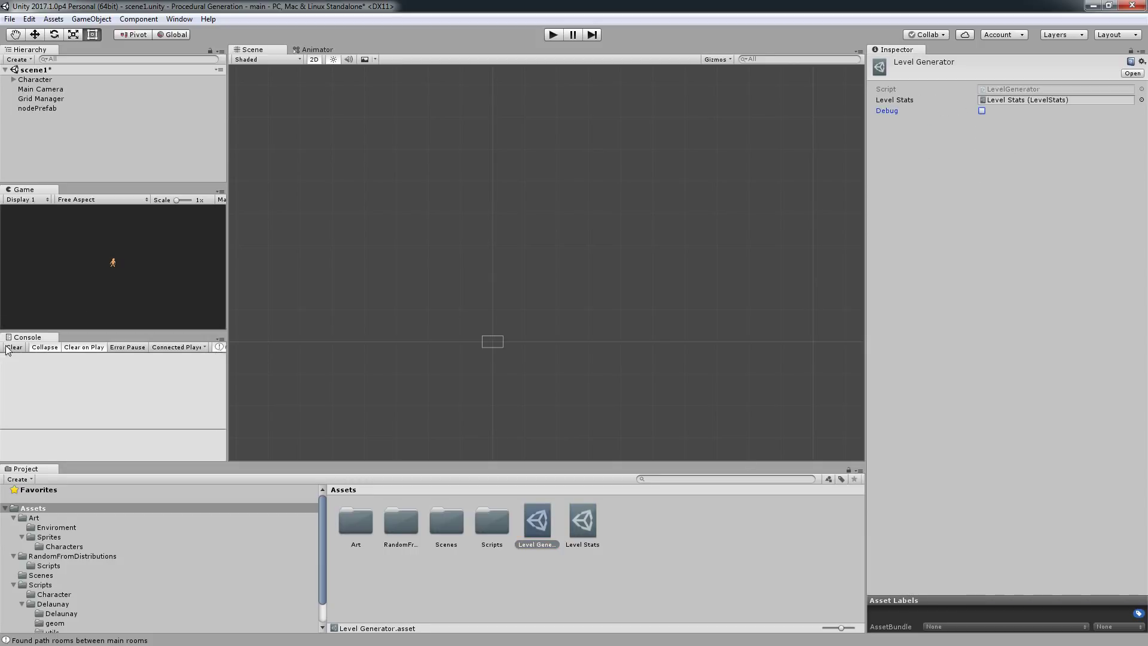
{"action": "left_click", "coordinate": [65, 122]}
{"action": "left_click", "coordinate": [40, 99]}
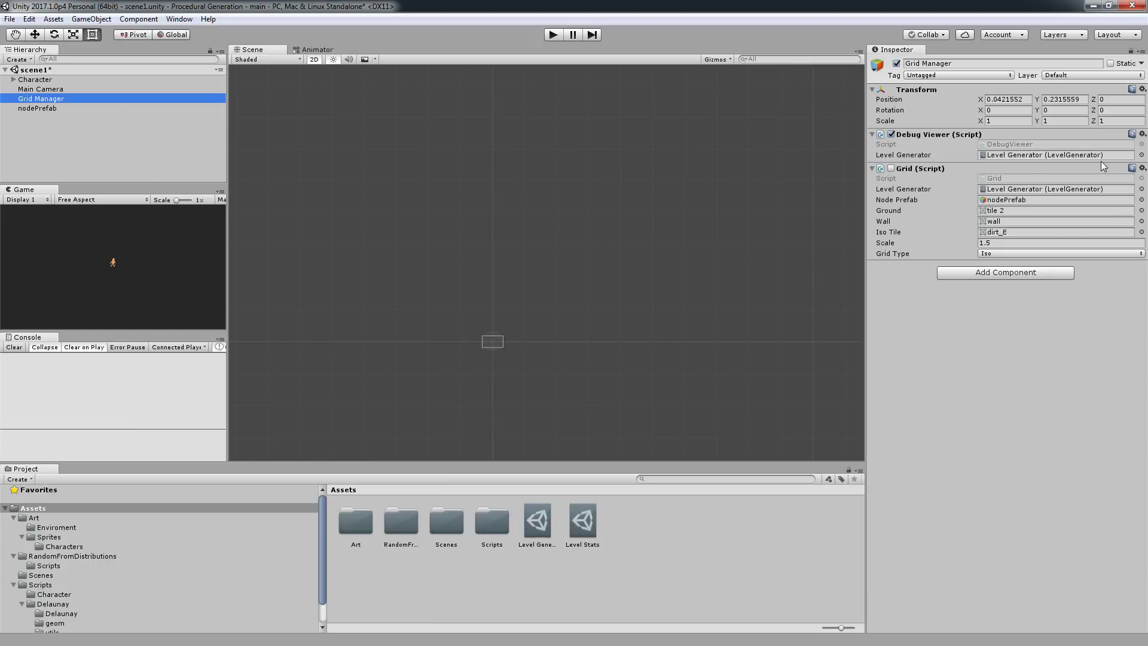
{"action": "left_click", "coordinate": [891, 134]}
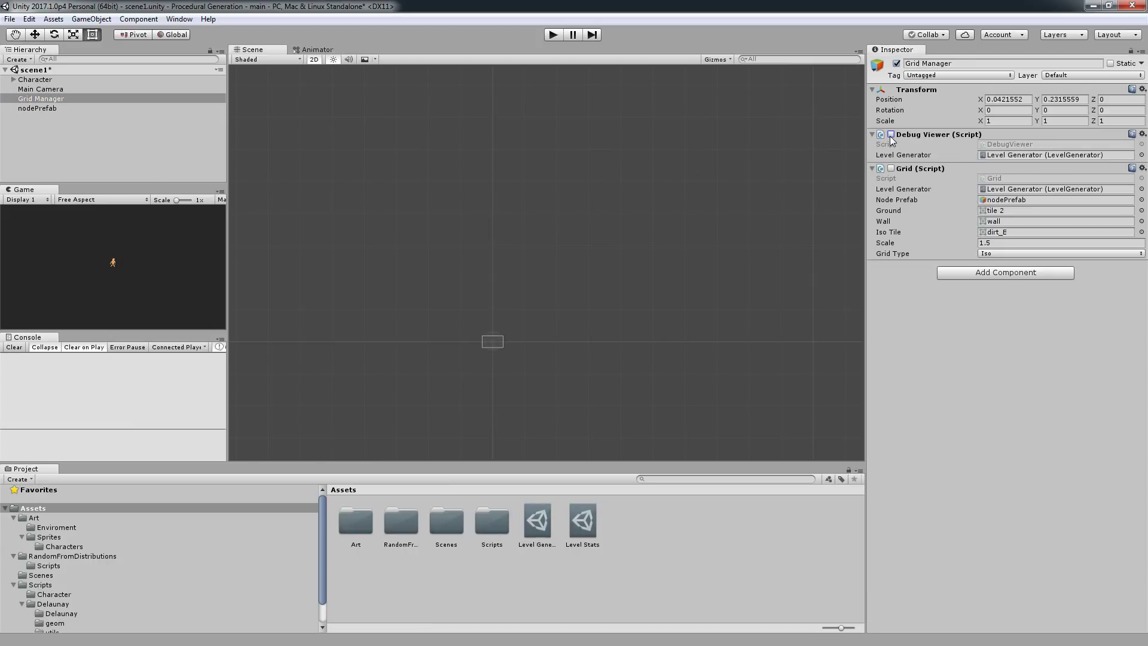
{"action": "left_click", "coordinate": [891, 169]}
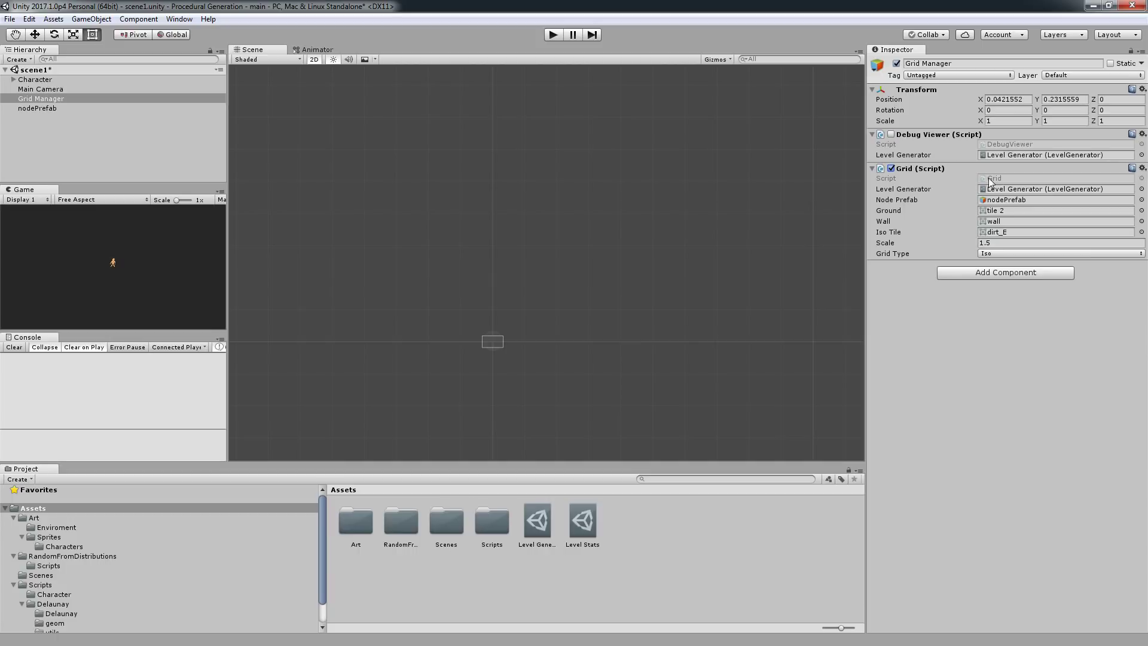
{"action": "left_click", "coordinate": [1010, 252]}
{"action": "left_click", "coordinate": [1005, 266]}
Run the ortho grid once, then stop and change the grid Scale from 1.5 to 0.32
{"action": "left_click", "coordinate": [551, 36]}
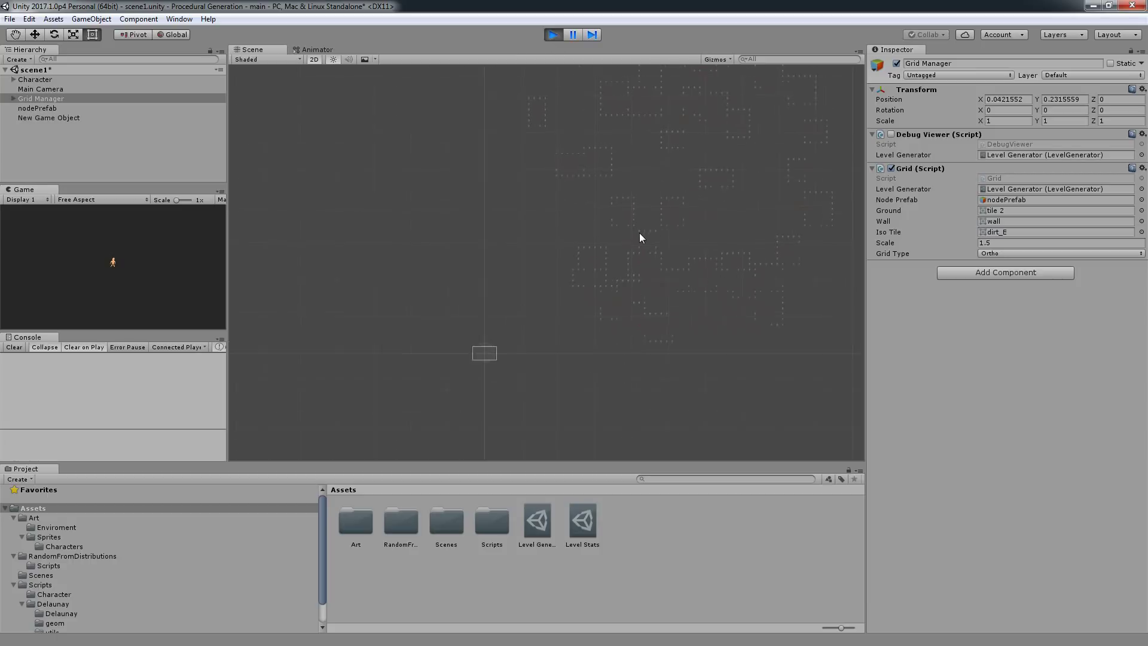
{"action": "middle_click_drag", "start_coordinate": [687, 247], "coordinate": [584, 249]}
{"action": "left_click", "coordinate": [553, 34]}
{"action": "left_click", "coordinate": [1014, 243]}
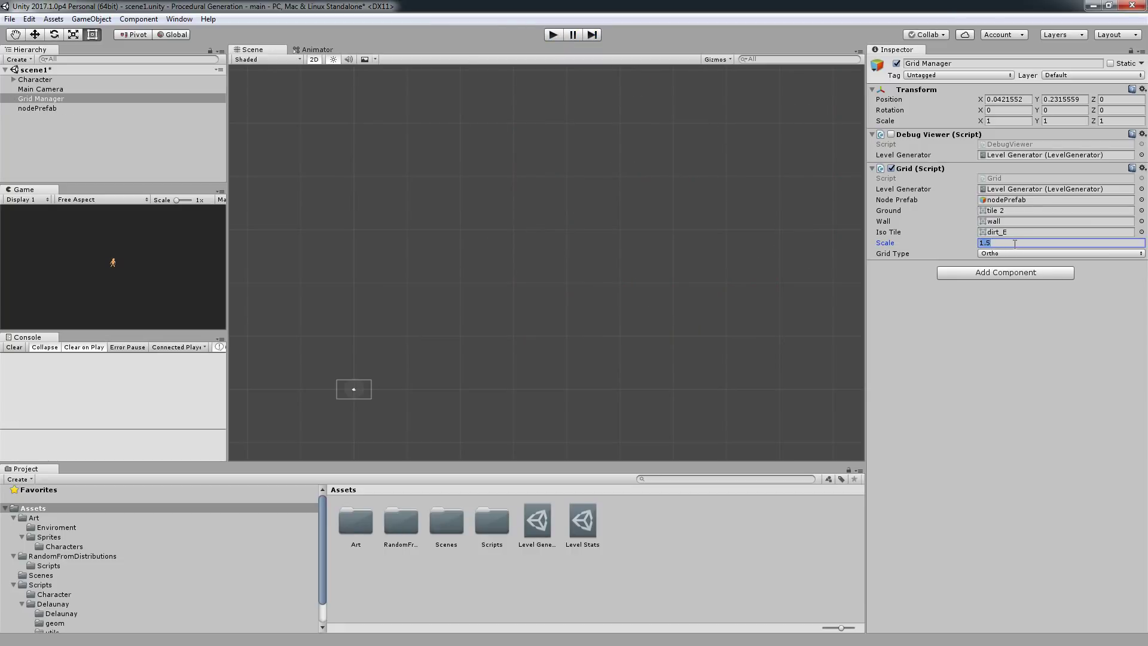
{"action": "type", "text": "0.32"}
Run the generator at Scale 0.32 and zoom in on the generated map
{"action": "left_click", "coordinate": [554, 35]}
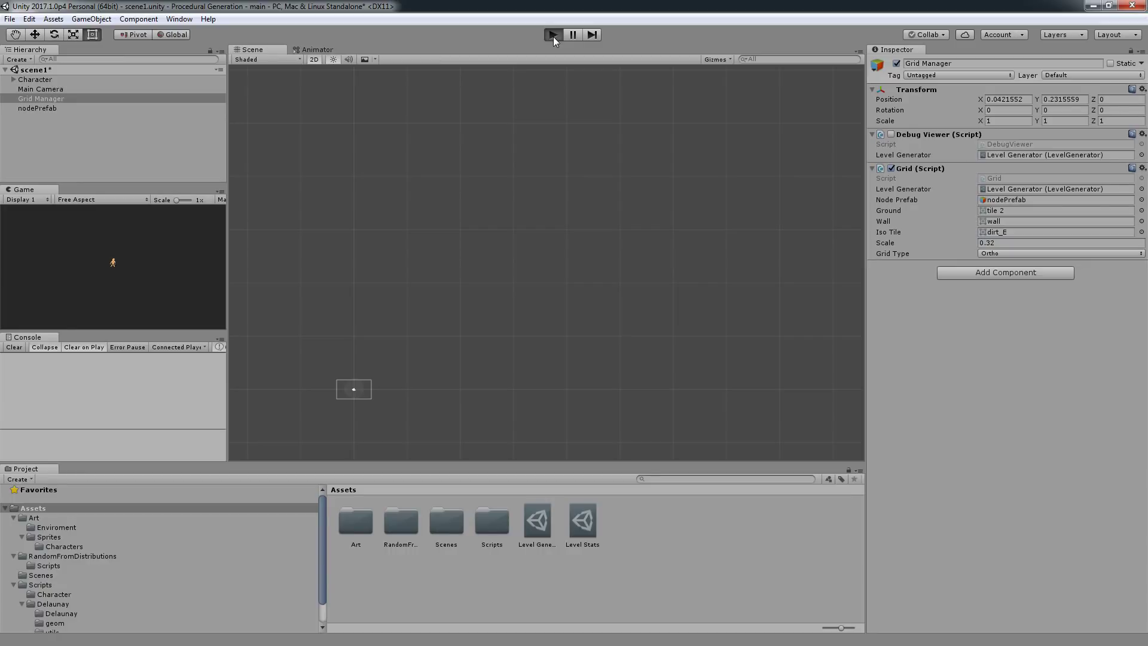
{"action": "scroll", "coordinate": [479, 298], "scroll_direction": "up", "scroll_amount": 1}
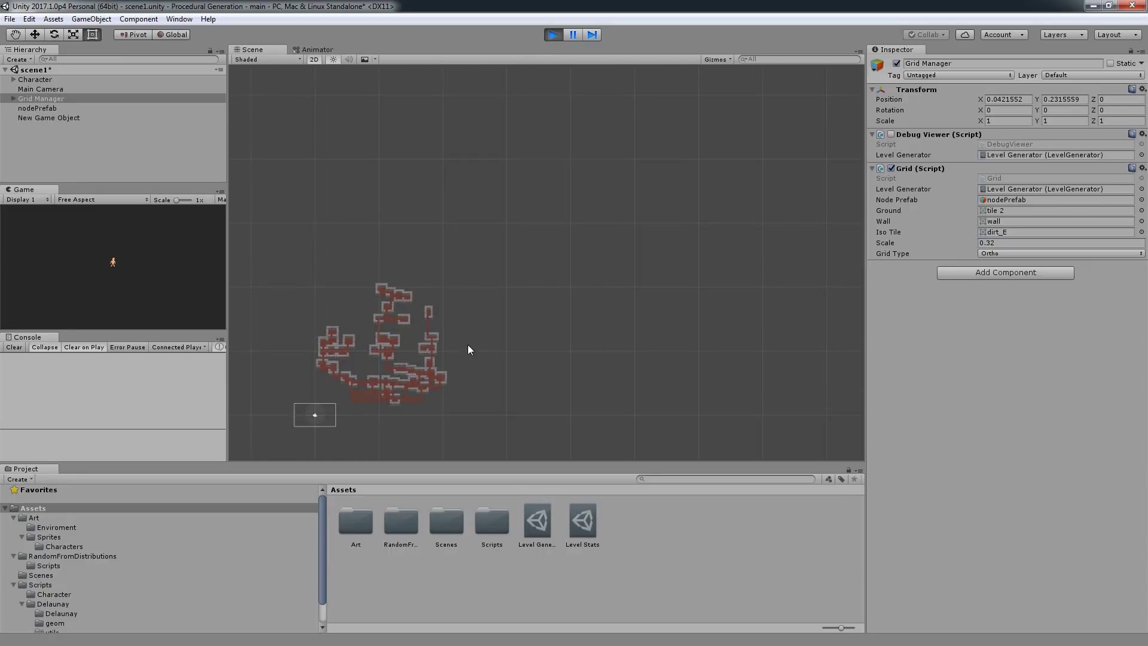
{"action": "scroll", "coordinate": [468, 345], "scroll_direction": "up", "scroll_amount": 2}
{"action": "middle_click_drag", "start_coordinate": [453, 348], "coordinate": [577, 299]}
{"action": "scroll", "coordinate": [604, 264], "scroll_direction": "up", "scroll_amount": 2}
{"action": "scroll", "coordinate": [605, 264], "scroll_direction": "up", "scroll_amount": 2}
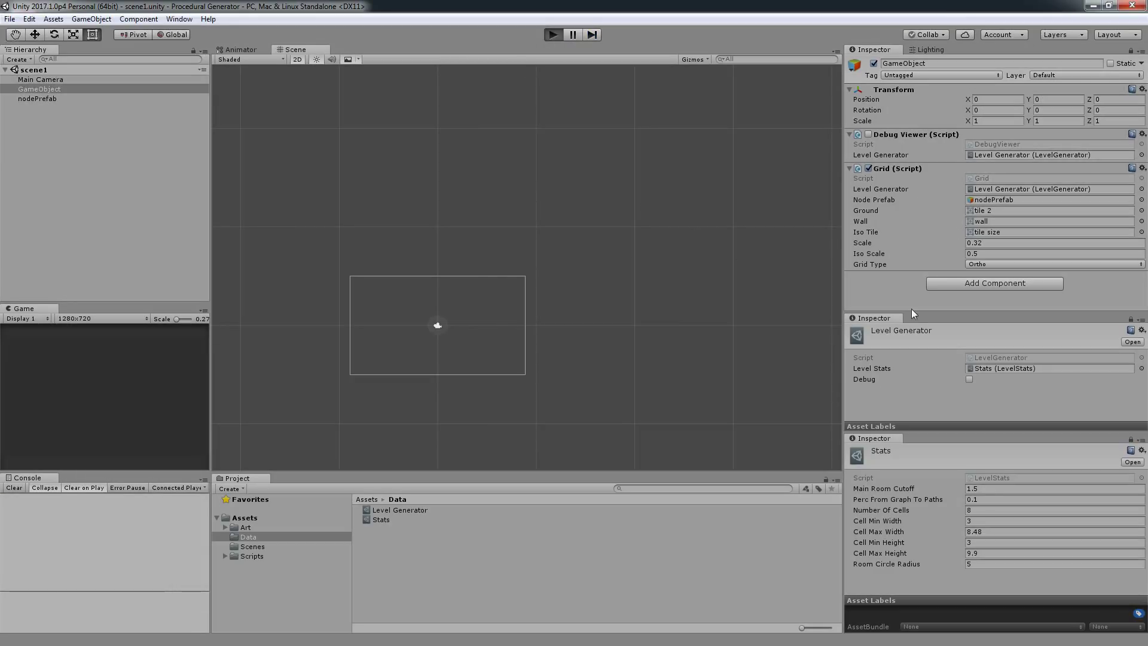
{"action": "key", "text": "ctrl+p"}
{"action": "scroll", "coordinate": [473, 361], "scroll_direction": "up", "scroll_amount": 3}
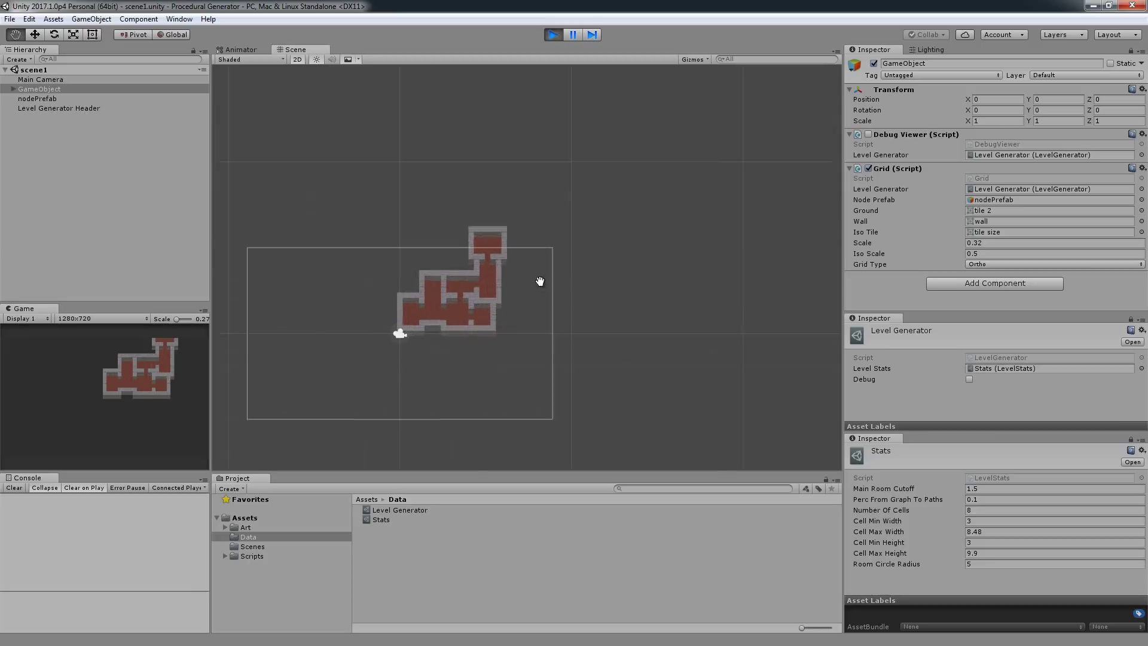
{"action": "left_click_drag", "start_coordinate": [536, 303], "coordinate": [587, 321]}
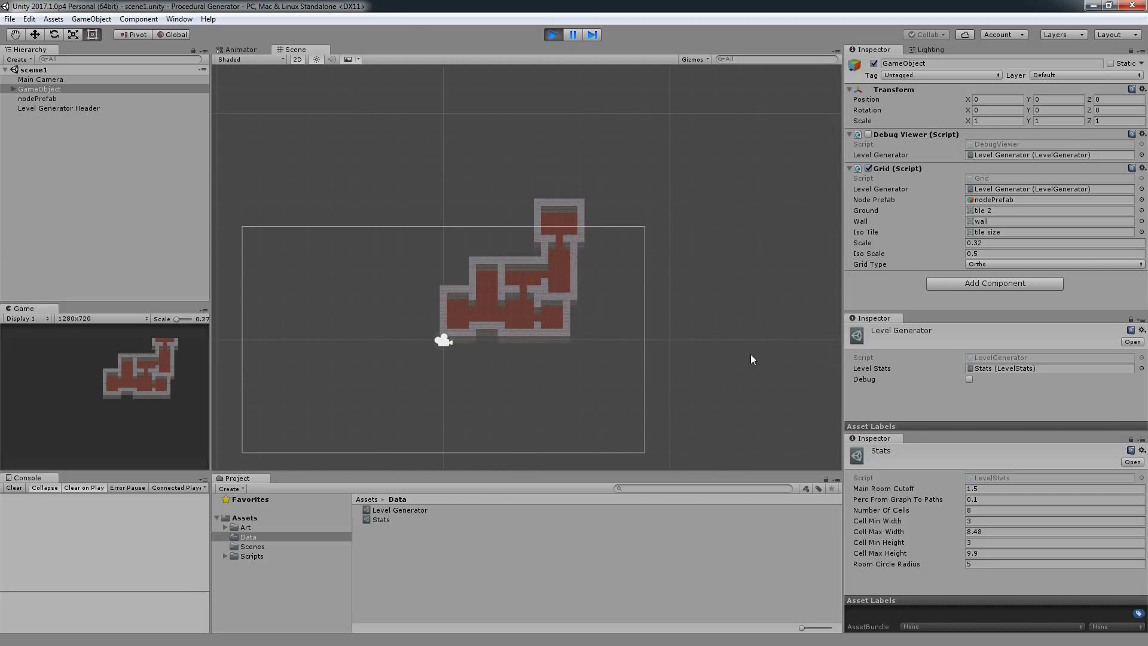
{"action": "left_click_drag", "start_coordinate": [623, 359], "coordinate": [623, 367]}
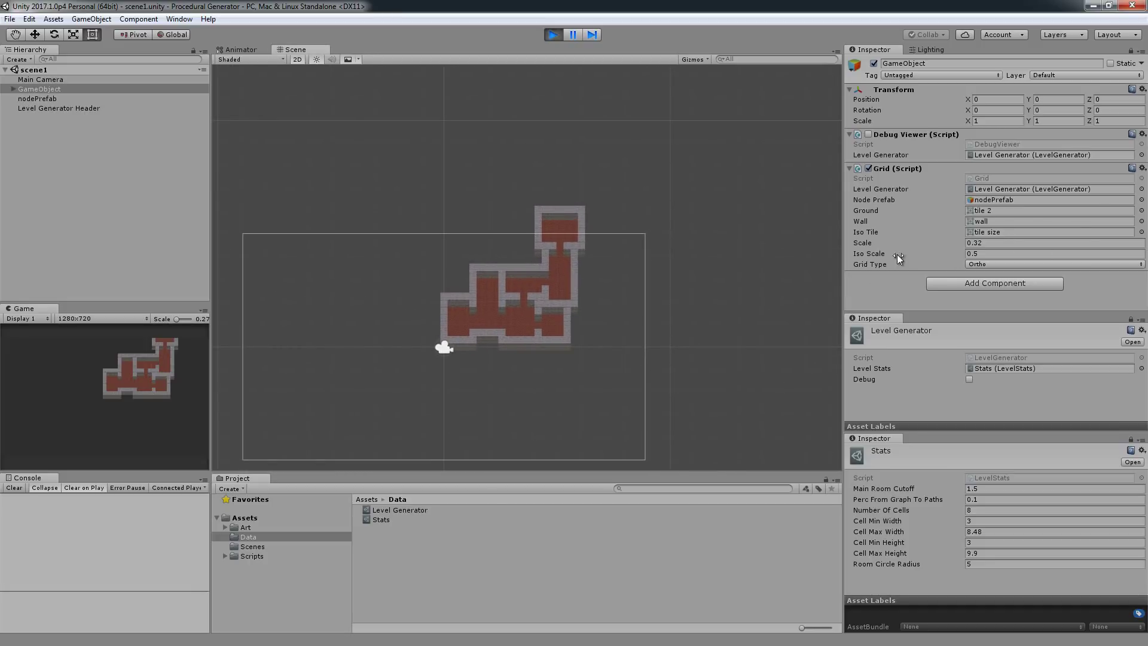
{"action": "left_click", "coordinate": [553, 35]}
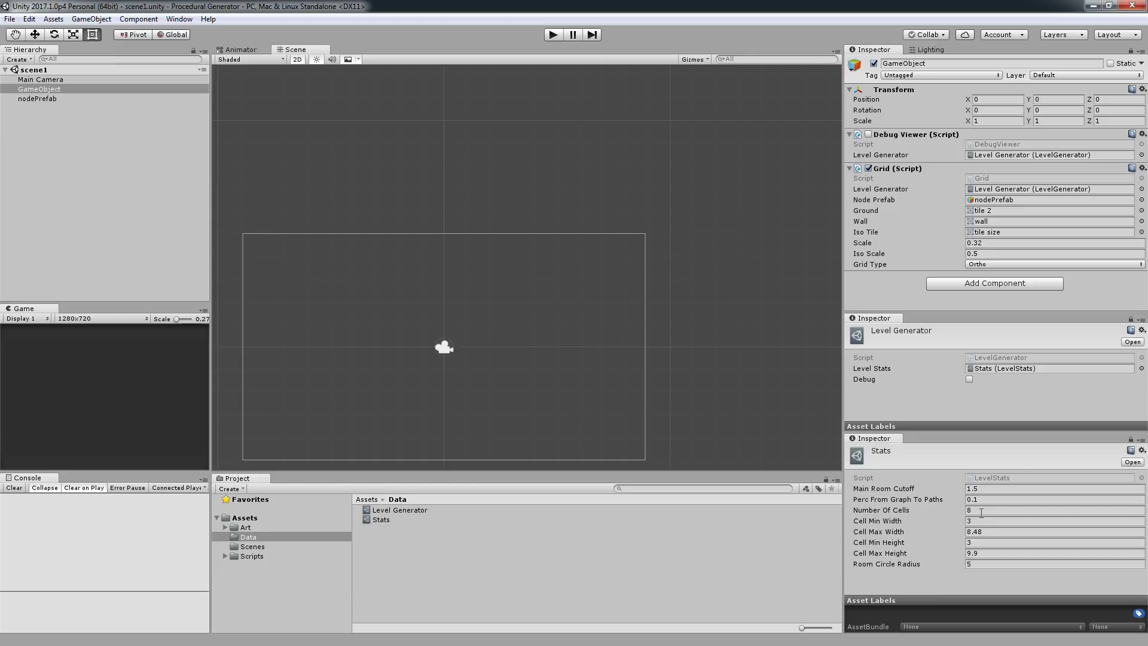
Generate a 50-cell tiled dungeon, pan across it, then raise Room Circle Radius to 7.55
{"action": "left_click", "coordinate": [1011, 509]}
{"action": "type", "text": "50"}
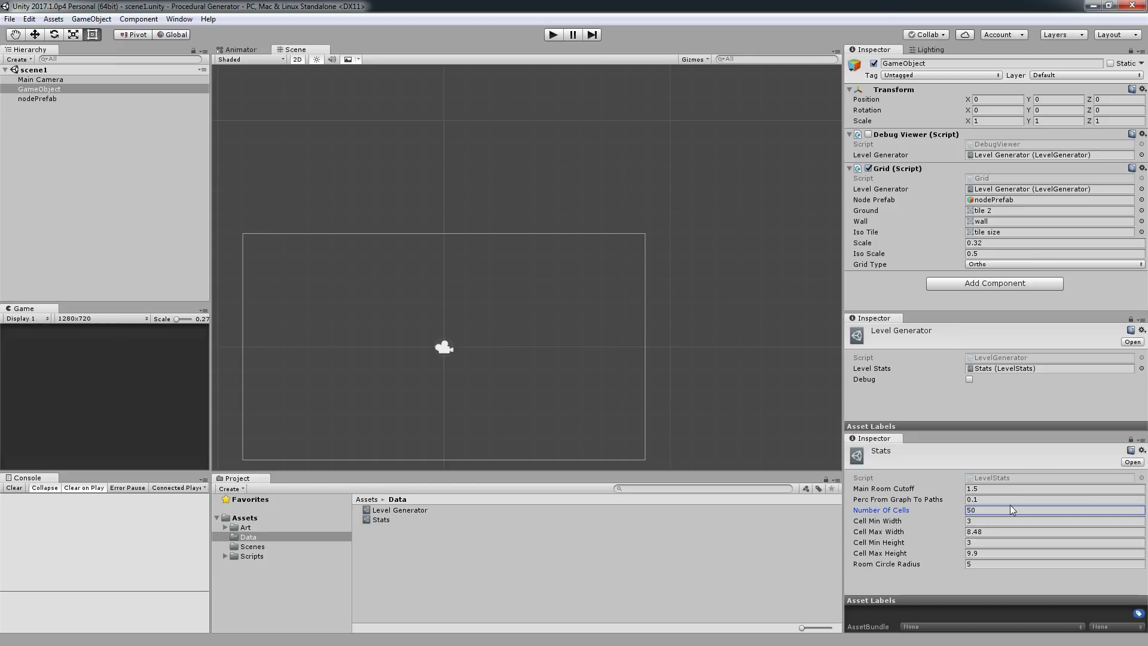
{"action": "left_click", "coordinate": [551, 36]}
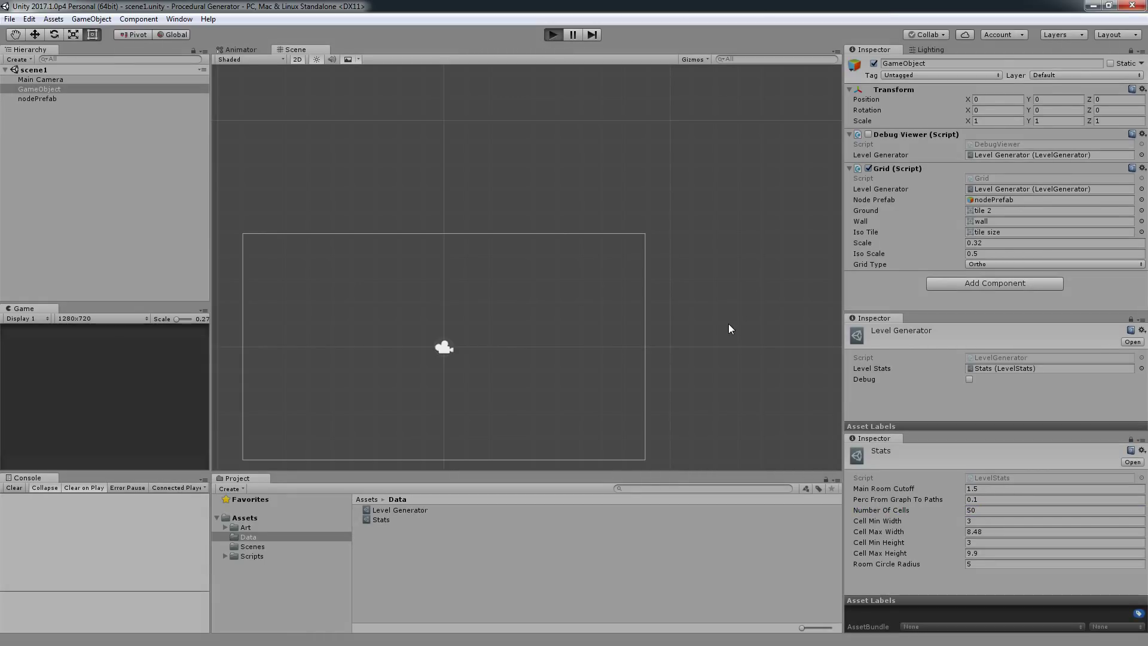
{"action": "scroll", "coordinate": [417, 333], "scroll_direction": "up", "scroll_amount": 8}
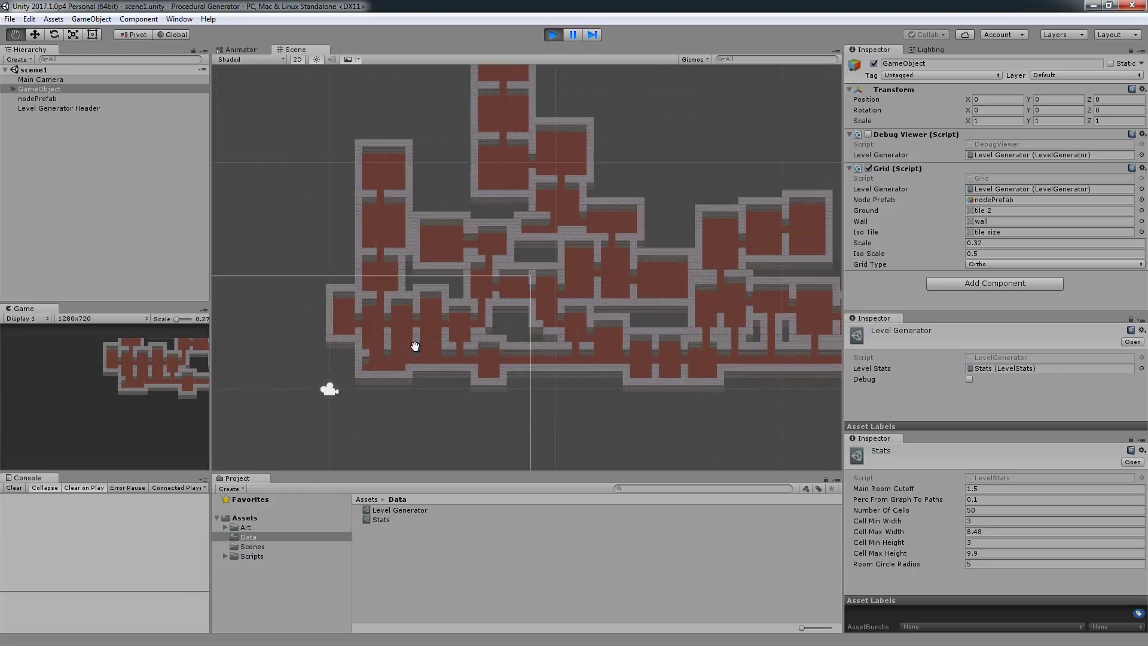
{"action": "scroll", "coordinate": [289, 441], "scroll_direction": "down", "scroll_amount": 2}
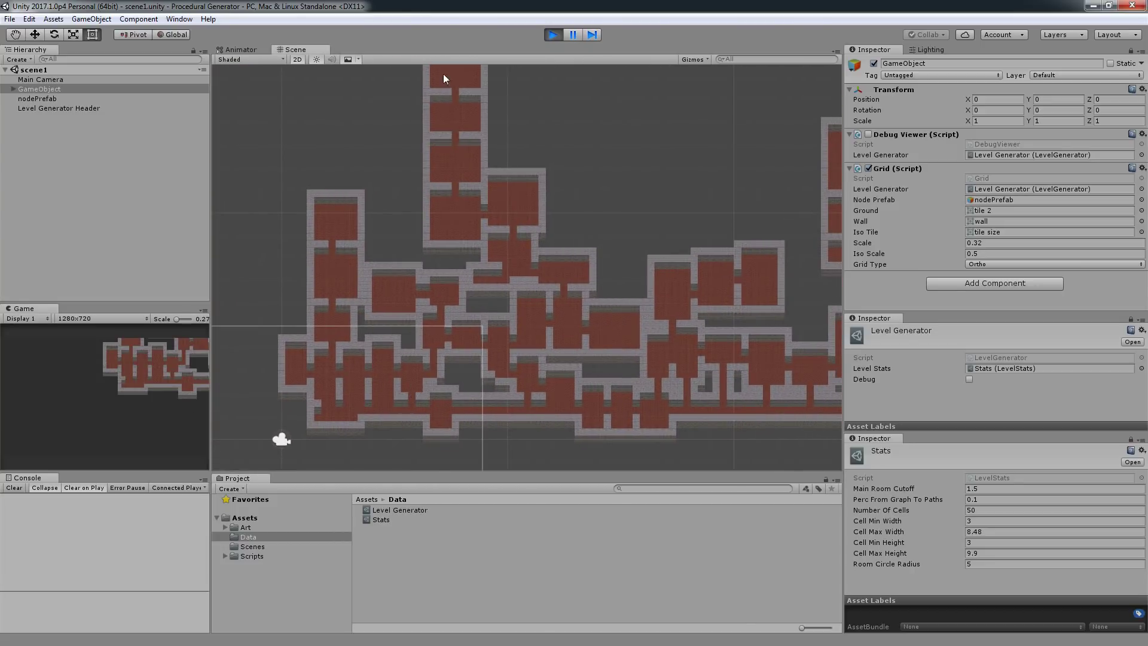
{"action": "scroll", "coordinate": [606, 378], "scroll_direction": "up", "scroll_amount": 2}
{"action": "left_click_drag", "start_coordinate": [607, 378], "coordinate": [674, 398]}
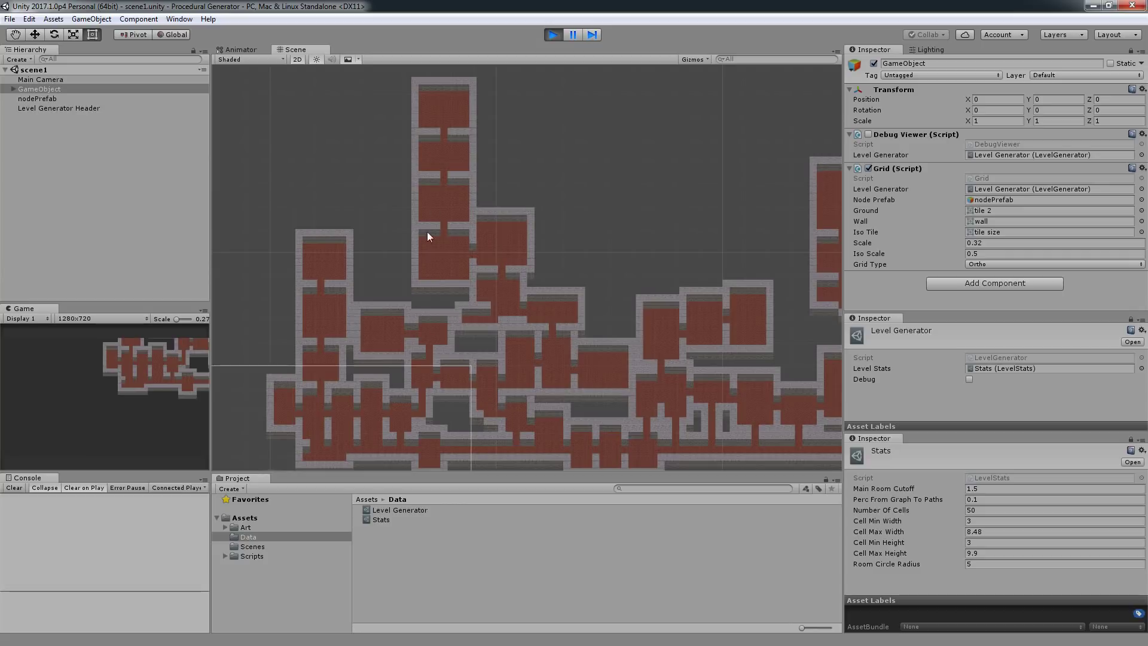
{"action": "middle_click_drag", "start_coordinate": [472, 371], "coordinate": [433, 269]}
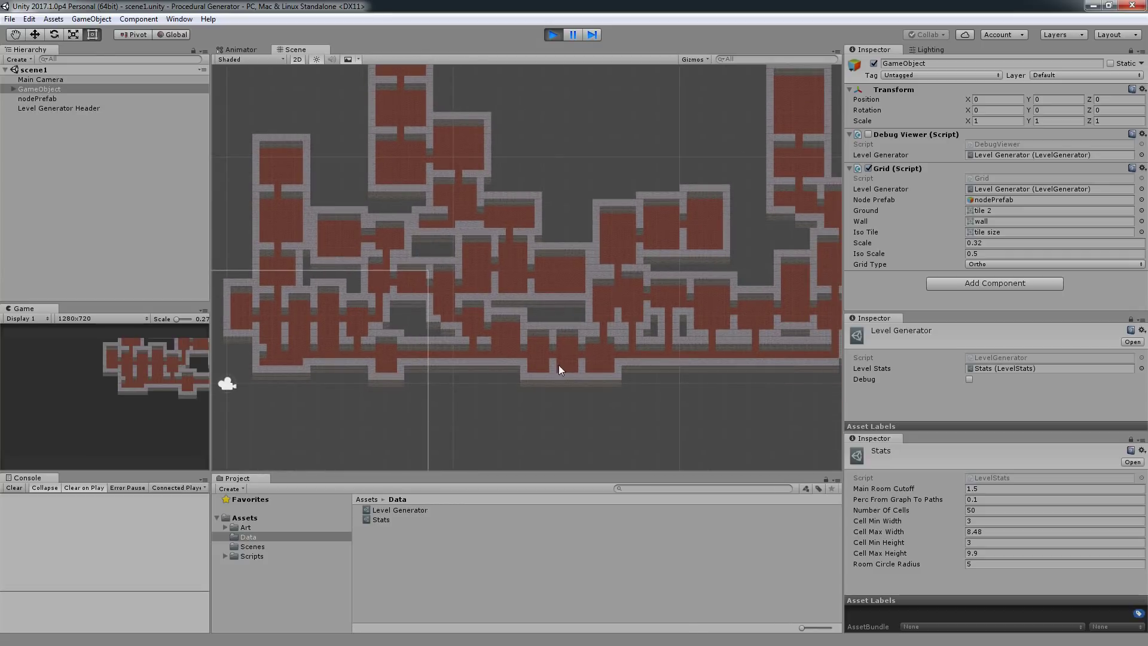
{"action": "middle_click_drag", "start_coordinate": [498, 341], "coordinate": [436, 340]}
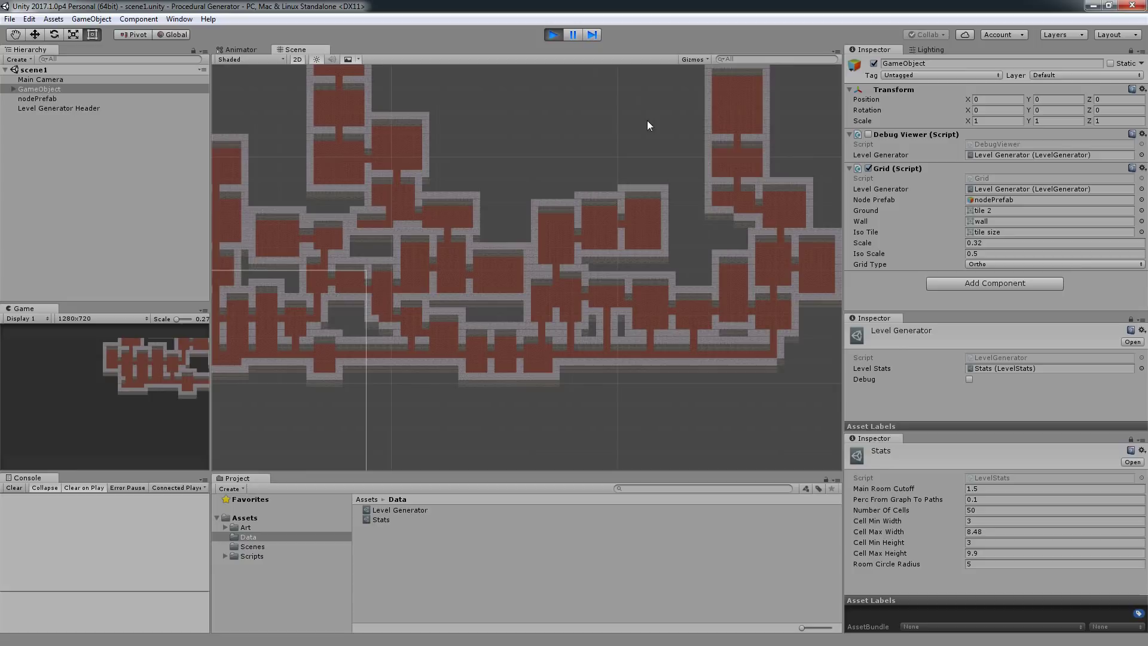
{"action": "left_click_drag", "start_coordinate": [877, 567], "coordinate": [933, 571]}
Stop the run, set Room Circle Radius to 40, and regenerate the dungeon
{"action": "left_click", "coordinate": [553, 38]}
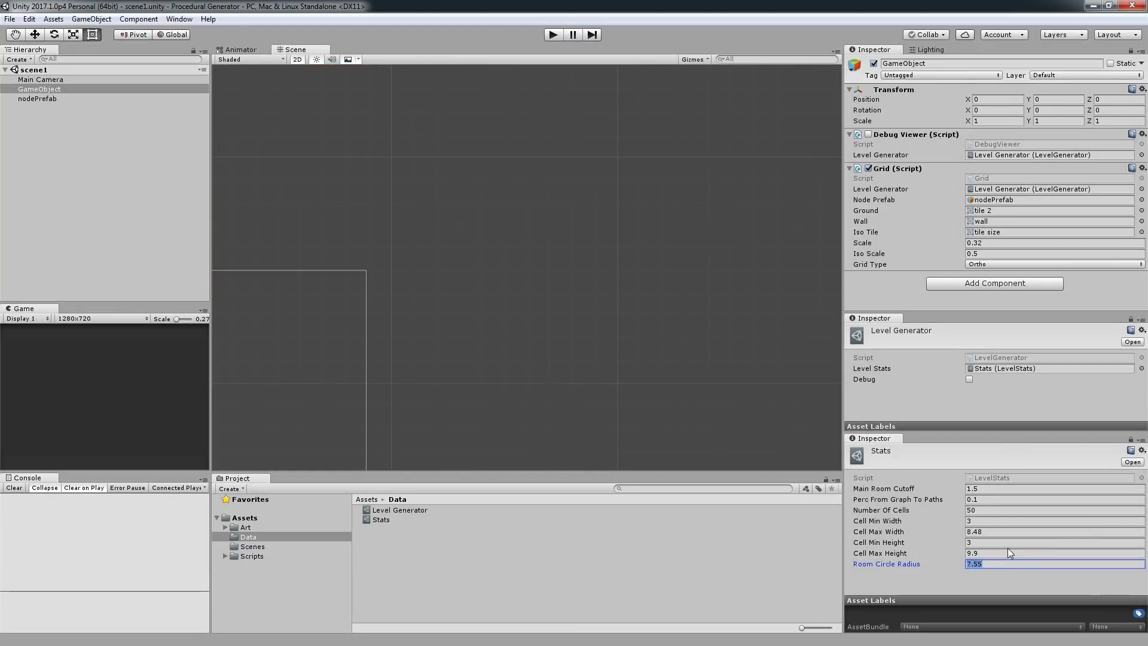
{"action": "type", "text": "40"}
{"action": "left_click", "coordinate": [553, 34]}
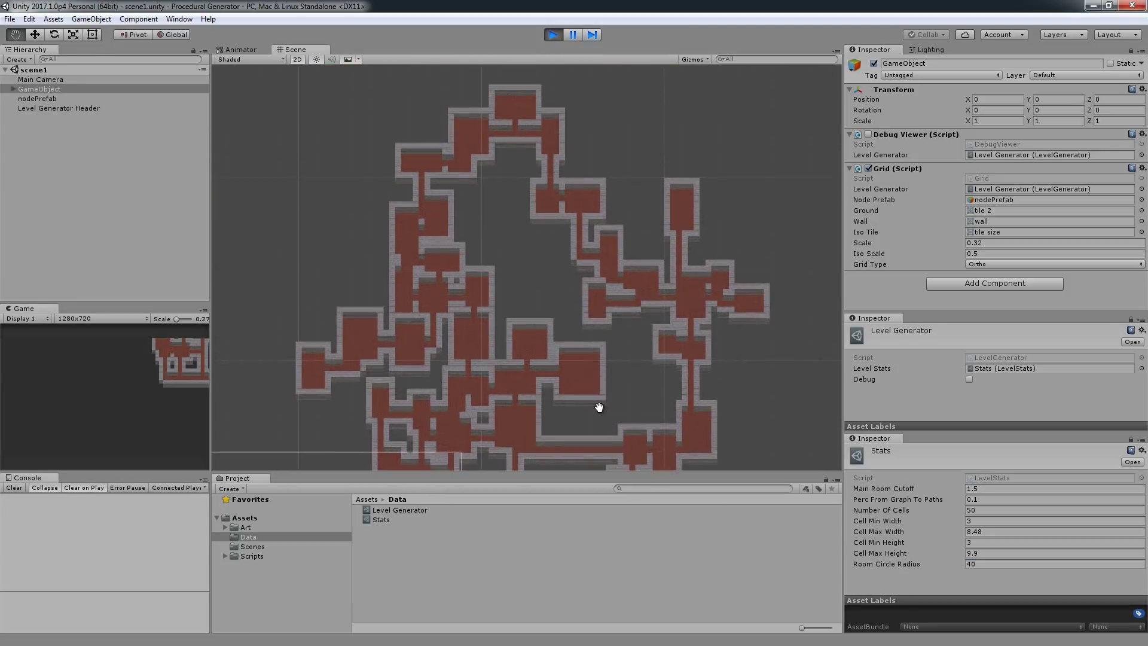
Pan over the lower and upper parts of the wider dungeon, then exit Play mode
{"action": "left_click_drag", "start_coordinate": [599, 407], "coordinate": [602, 264]}
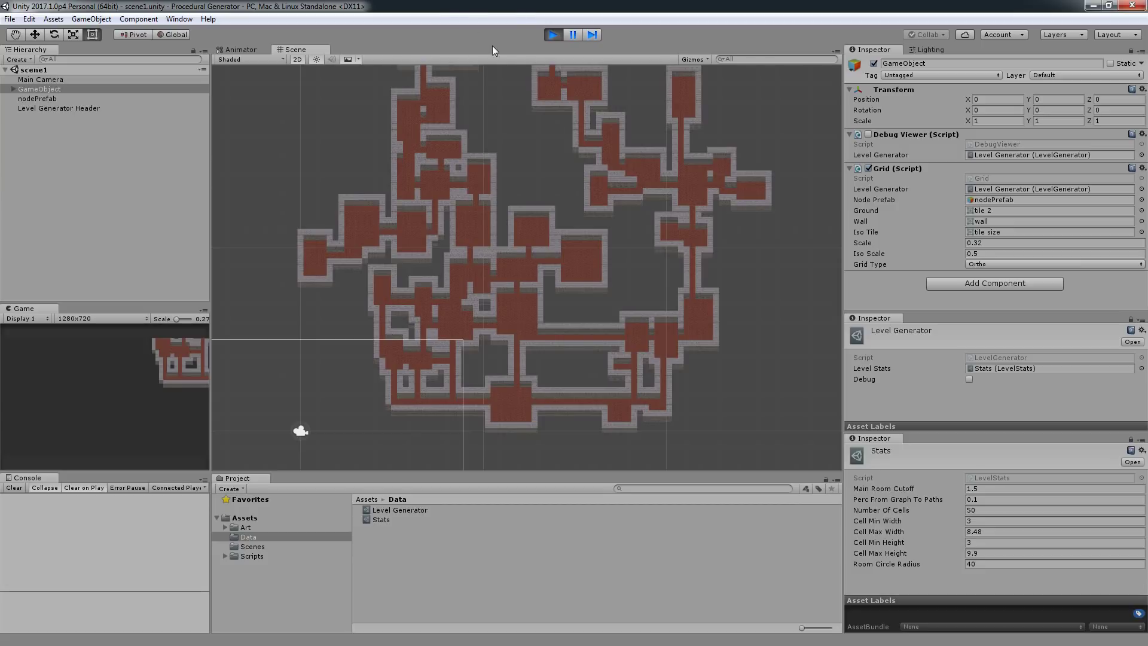
{"action": "middle_click_drag", "start_coordinate": [544, 202], "coordinate": [546, 254]}
{"action": "left_click", "coordinate": [552, 35]}
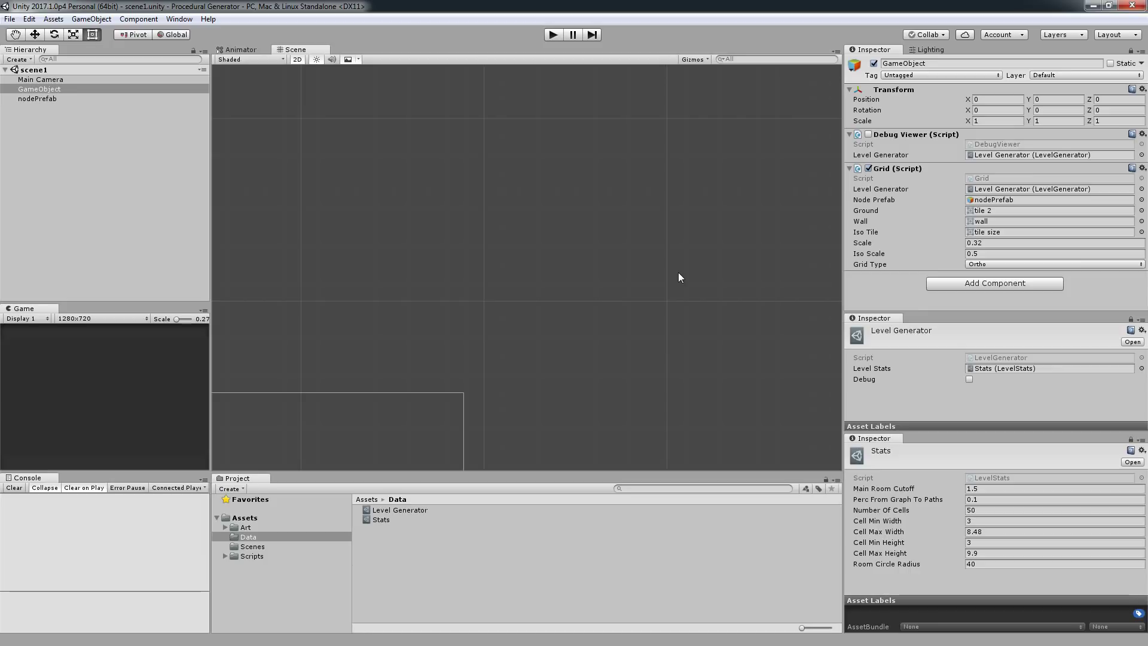
Switch Grid Type to Iso and generate an isometric dungeon, panning across it
{"action": "left_click", "coordinate": [992, 265]}
{"action": "left_click", "coordinate": [990, 292]}
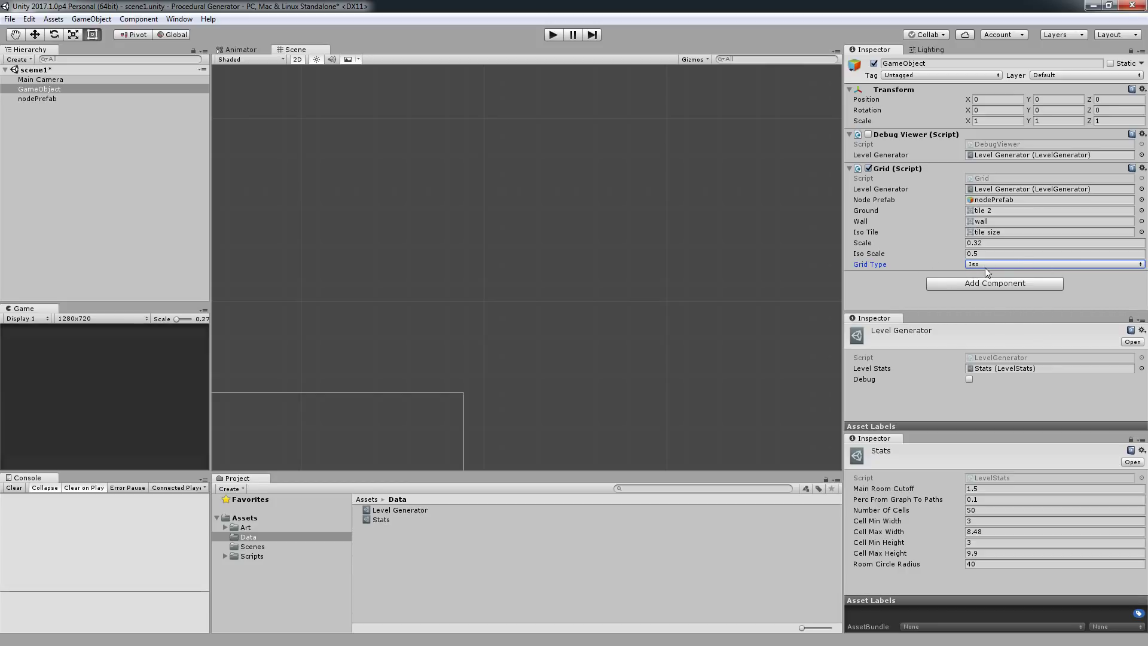
{"action": "middle_click_drag", "start_coordinate": [609, 294], "coordinate": [672, 166]}
{"action": "left_click", "coordinate": [552, 36]}
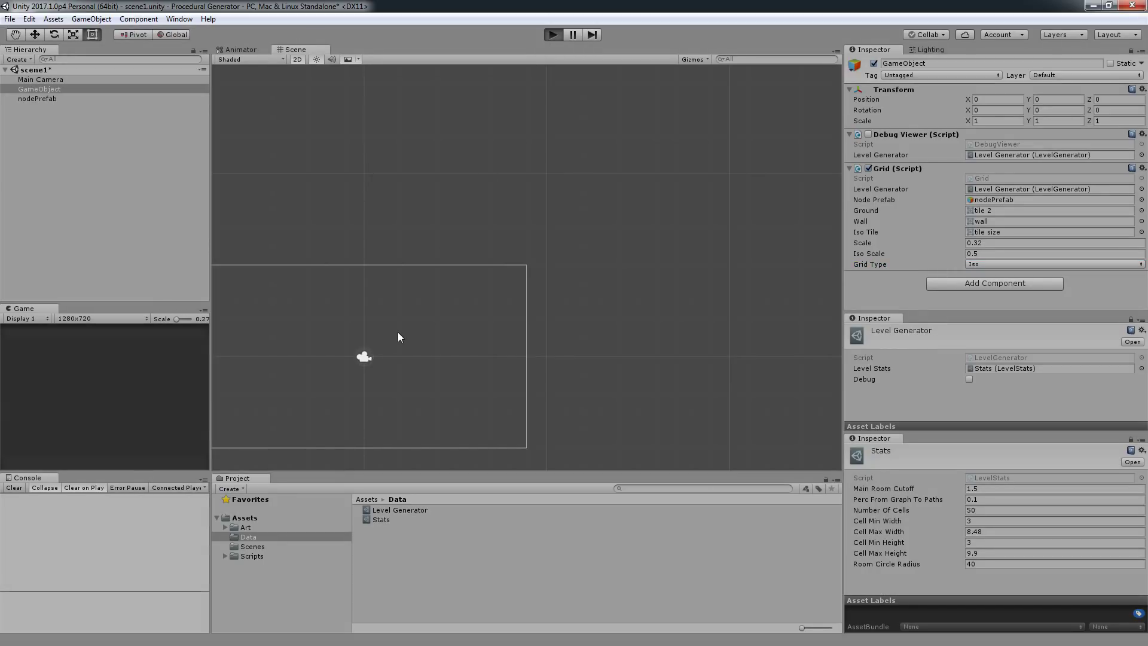
{"action": "middle_click_drag", "start_coordinate": [553, 295], "coordinate": [511, 260]}
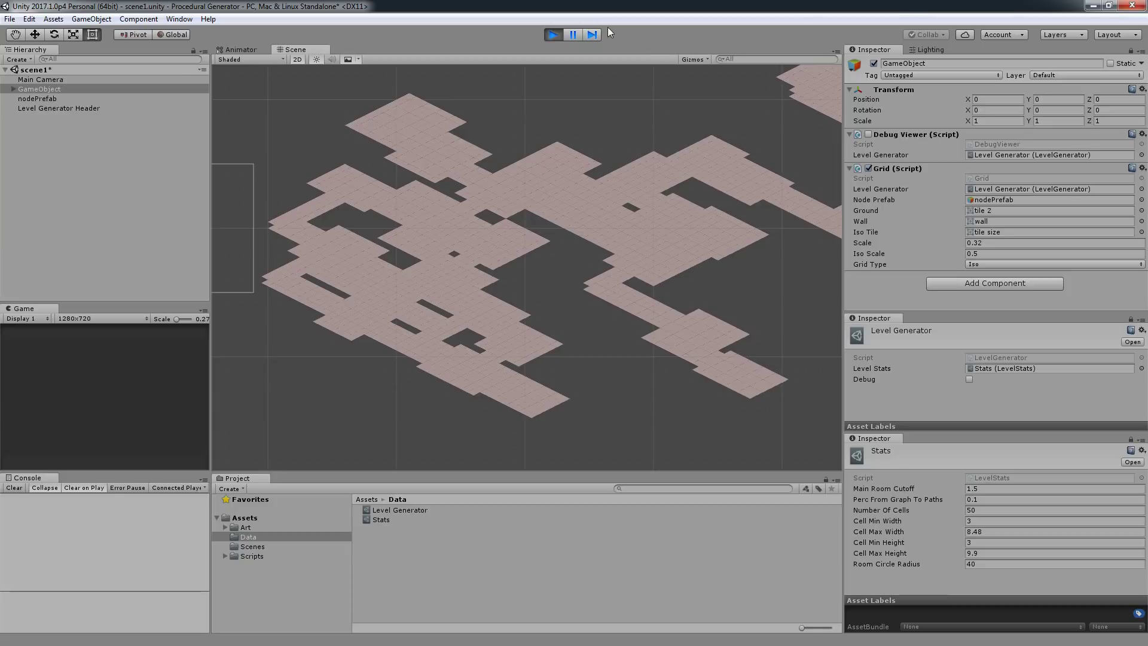
Stop the isometric run and set Grid Type back to Ortho
{"action": "left_click", "coordinate": [551, 35]}
{"action": "left_click", "coordinate": [987, 263]}
{"action": "left_click", "coordinate": [992, 285]}
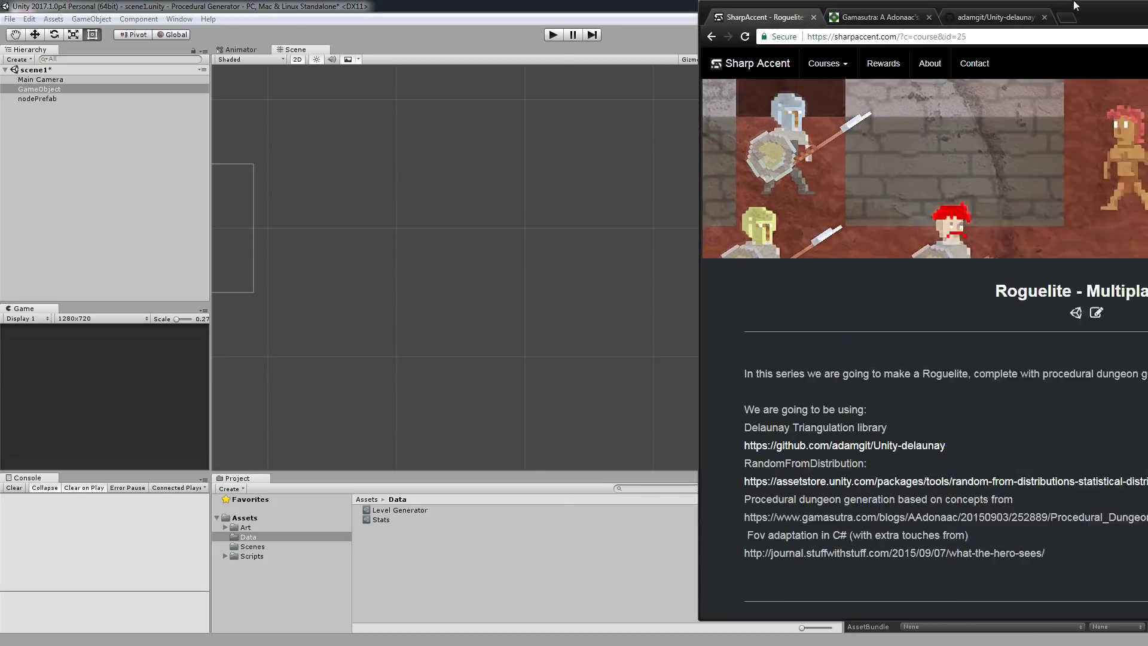
Bring the Roguelite - Multiplayer course page over the editor and review its Gamasutra reference link
{"action": "left_click_drag", "start_coordinate": [1147, 9], "coordinate": [644, 30]}
{"action": "triple_click", "coordinate": [467, 311]}
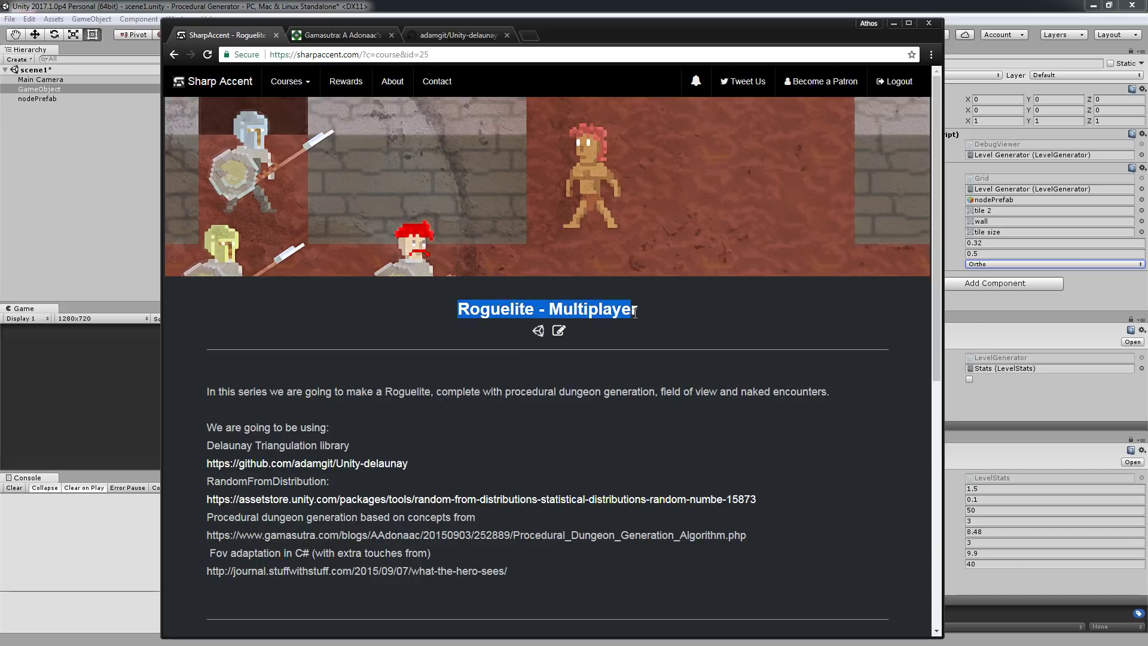
{"action": "left_click", "coordinate": [752, 328]}
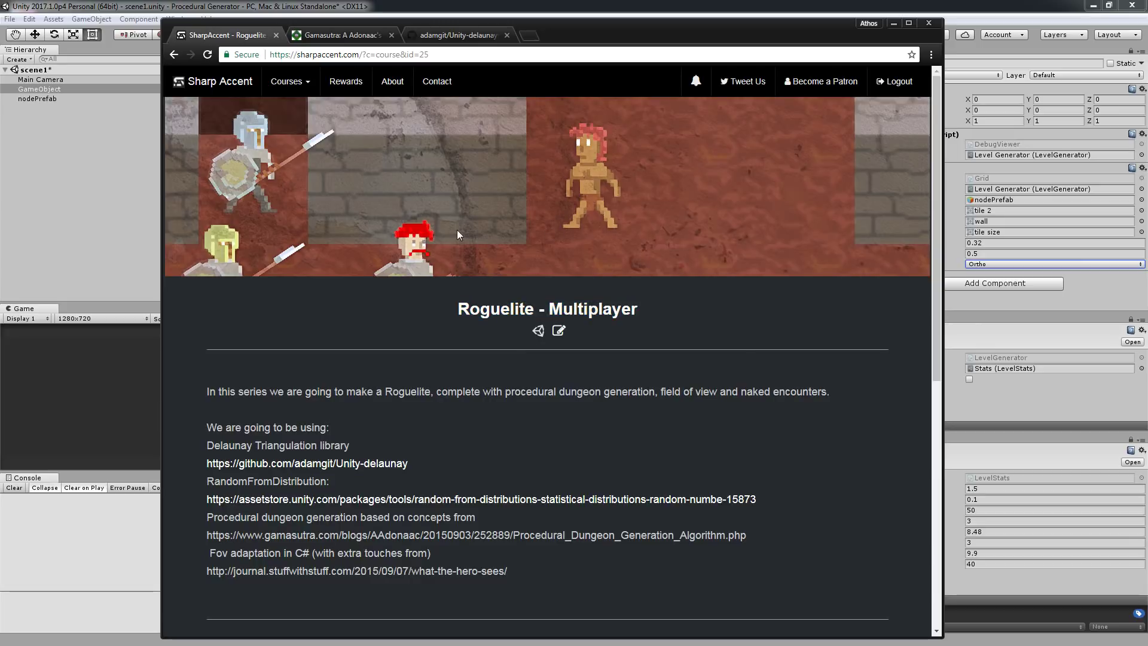
{"action": "scroll", "coordinate": [458, 233], "scroll_direction": "down", "scroll_amount": 7}
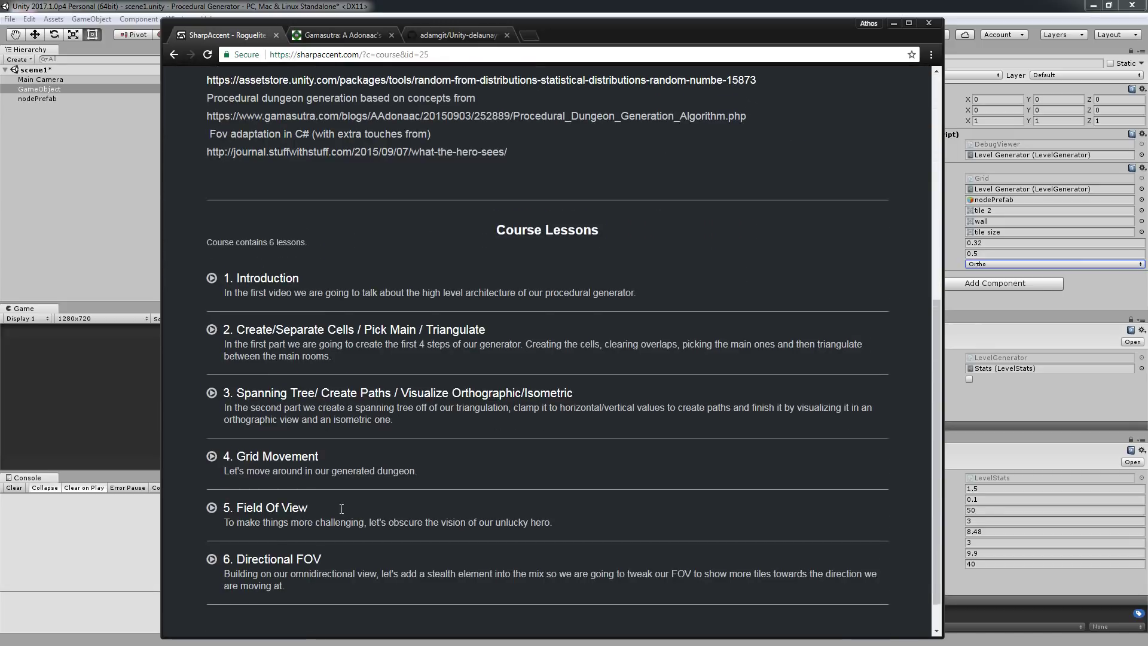
{"action": "scroll", "coordinate": [344, 538], "scroll_direction": "down", "scroll_amount": 1}
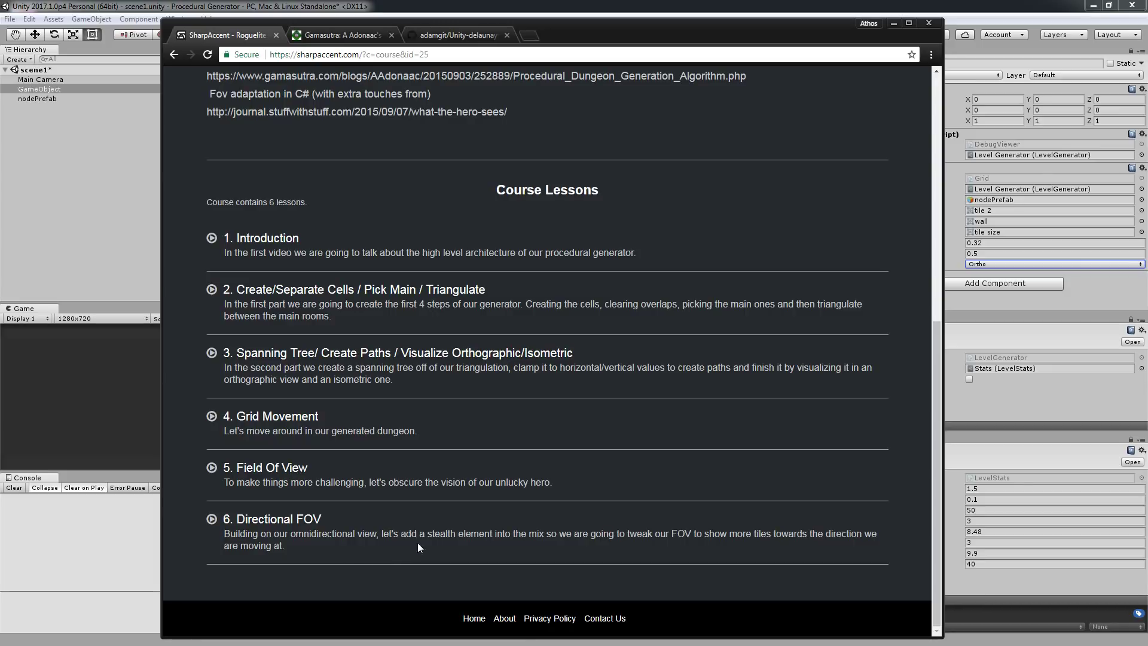
{"action": "scroll", "coordinate": [359, 290], "scroll_direction": "up", "scroll_amount": 5}
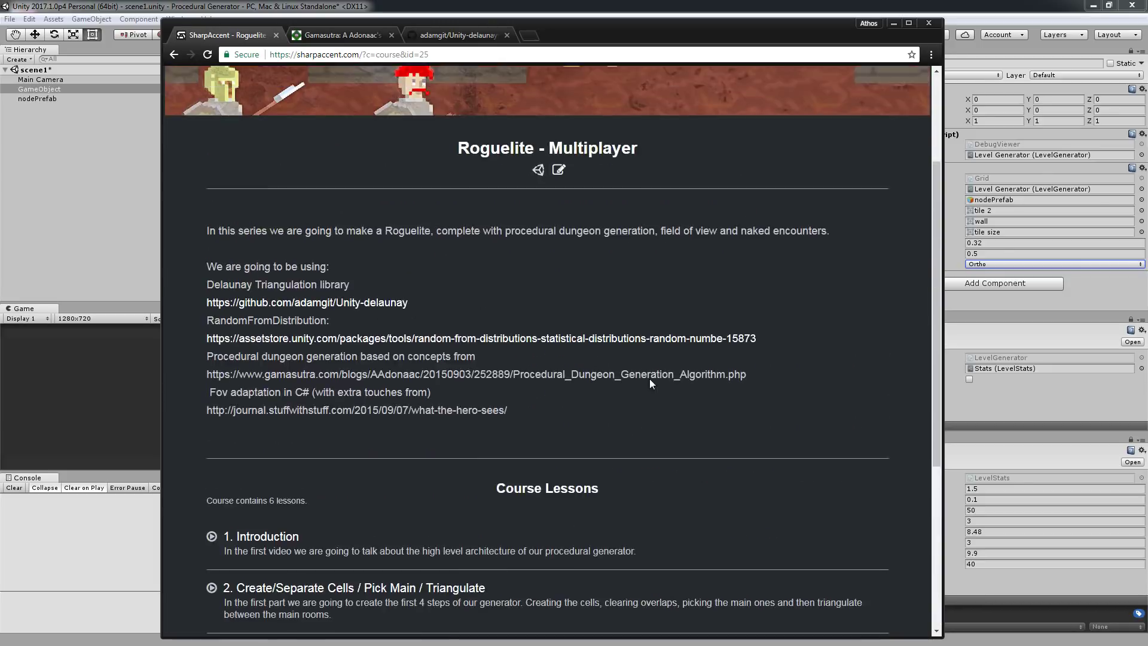
{"action": "scroll", "coordinate": [651, 383], "scroll_direction": "up", "scroll_amount": 3}
{"action": "scroll", "coordinate": [429, 282], "scroll_direction": "down", "scroll_amount": 3}
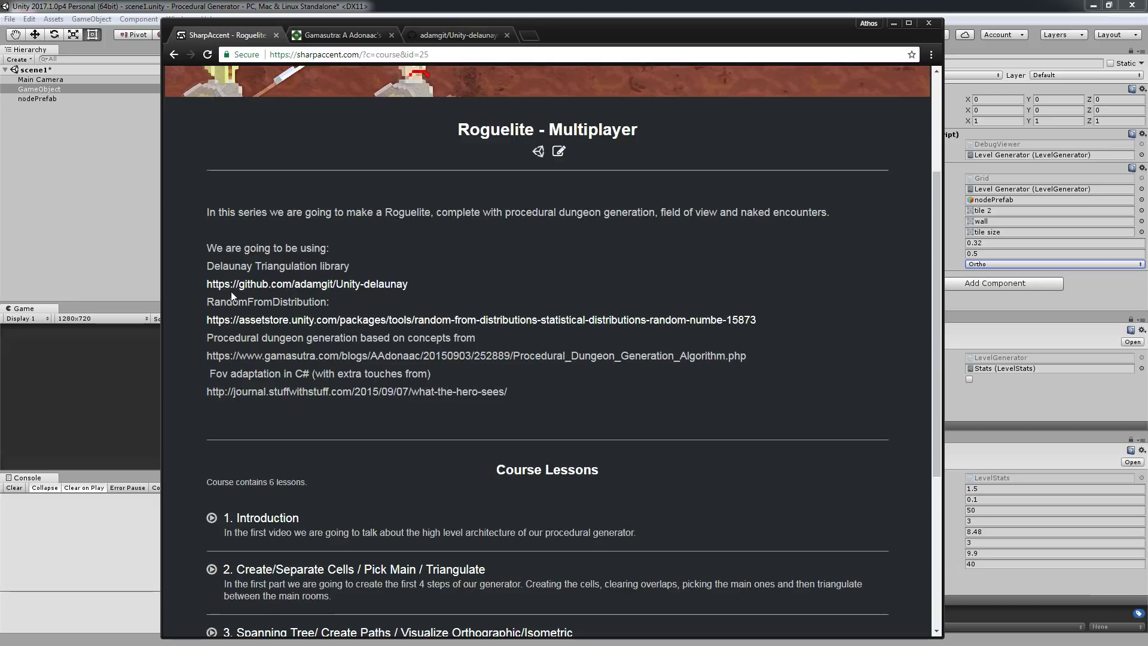
{"action": "left_click_drag", "start_coordinate": [208, 356], "coordinate": [592, 358]}
{"action": "left_click", "coordinate": [571, 386]}
Scroll up and down through the course description and reference links
{"action": "scroll", "coordinate": [520, 413], "scroll_direction": "up", "scroll_amount": 1}
{"action": "scroll", "coordinate": [283, 413], "scroll_direction": "up", "scroll_amount": 2}
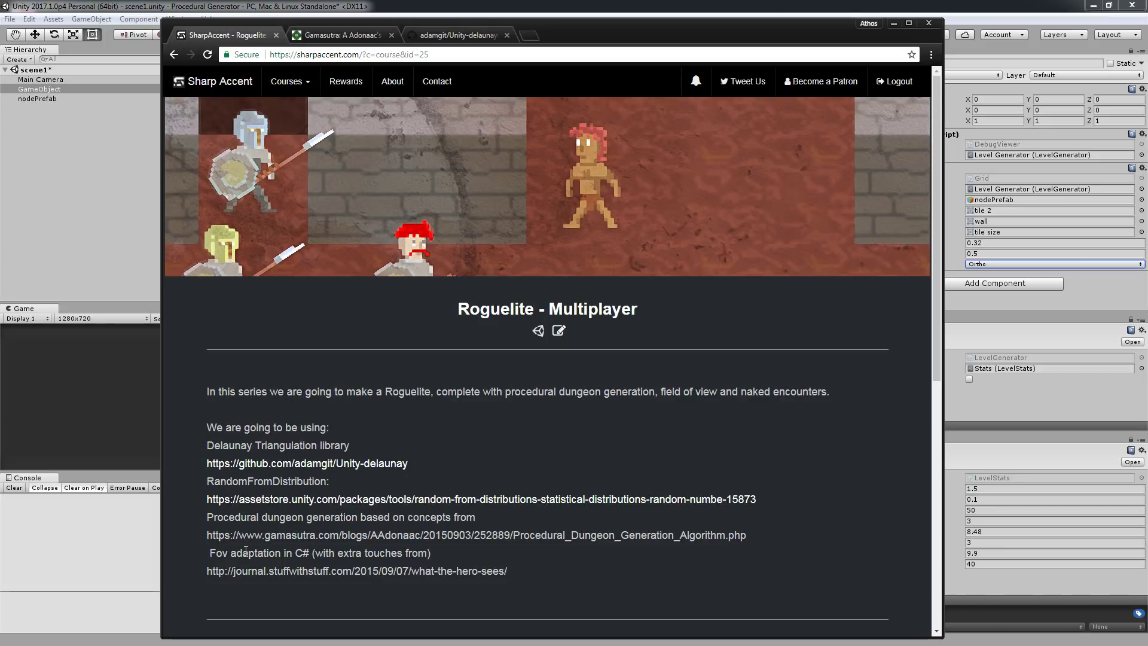
{"action": "scroll", "coordinate": [245, 550], "scroll_direction": "down", "scroll_amount": 2}
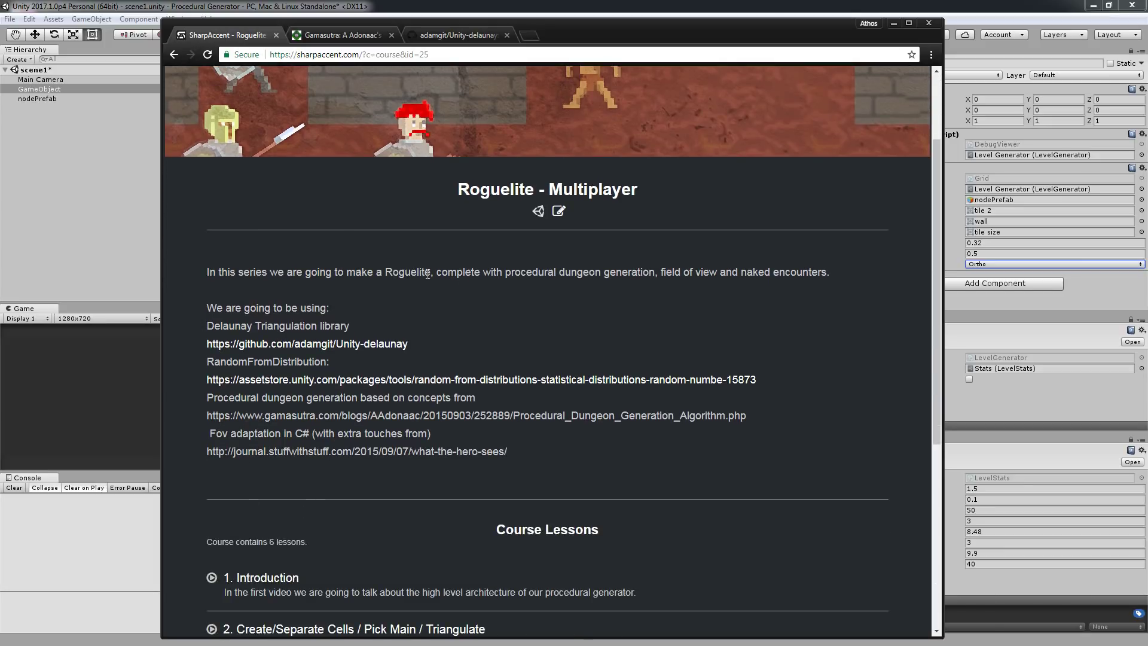
{"action": "scroll", "coordinate": [355, 308], "scroll_direction": "up", "scroll_amount": 2}
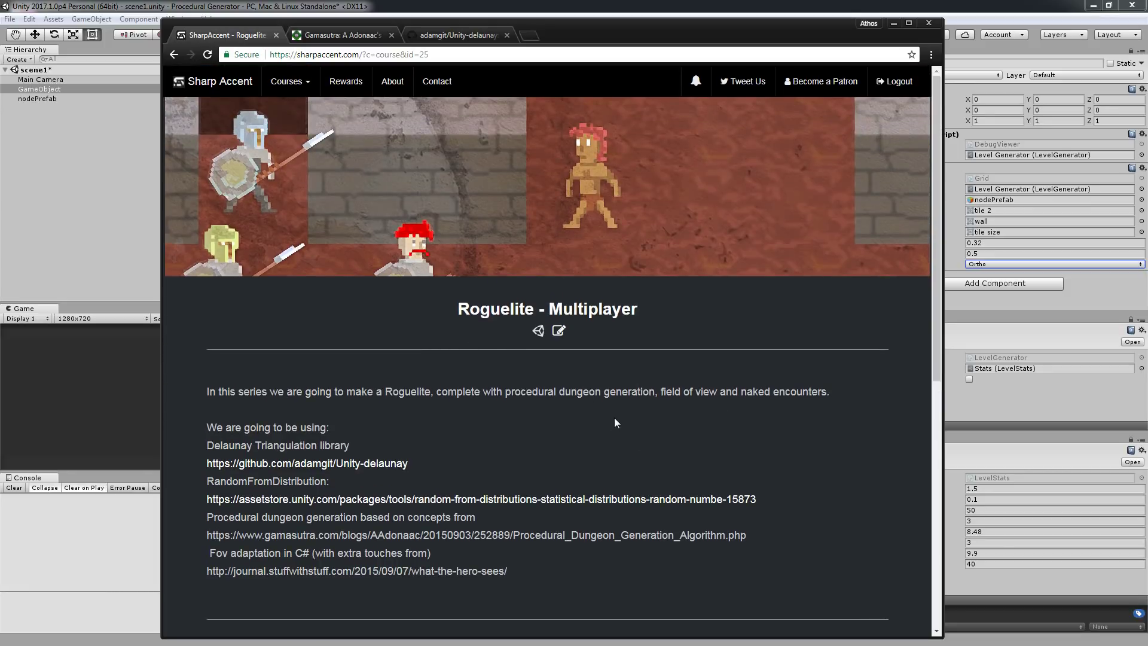
{"action": "scroll", "coordinate": [616, 419], "scroll_direction": "down", "scroll_amount": 4}
{"action": "scroll", "coordinate": [590, 322], "scroll_direction": "up", "scroll_amount": 1}
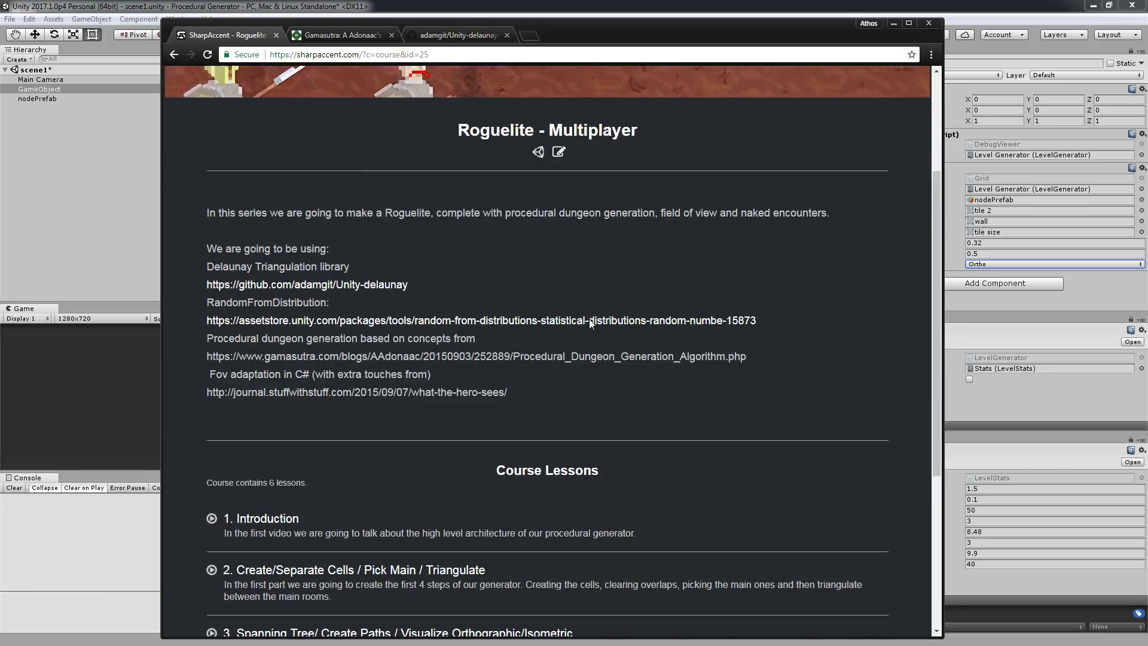
{"action": "scroll", "coordinate": [590, 323], "scroll_direction": "up", "scroll_amount": 2}
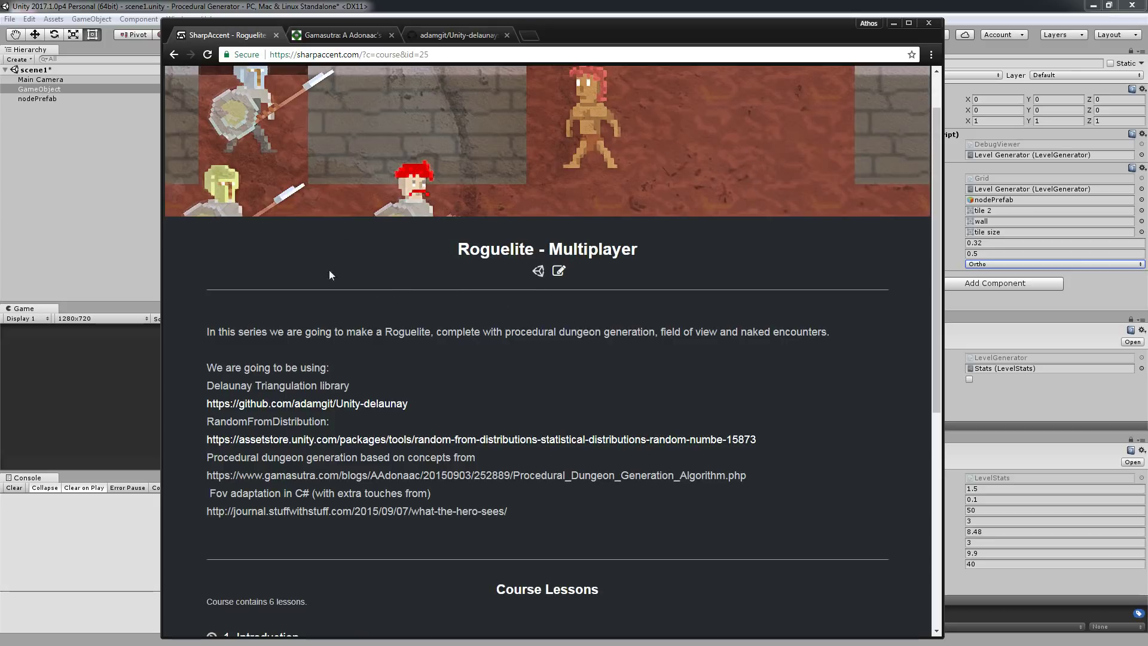
{"action": "scroll", "coordinate": [518, 323], "scroll_direction": "up", "scroll_amount": 1}
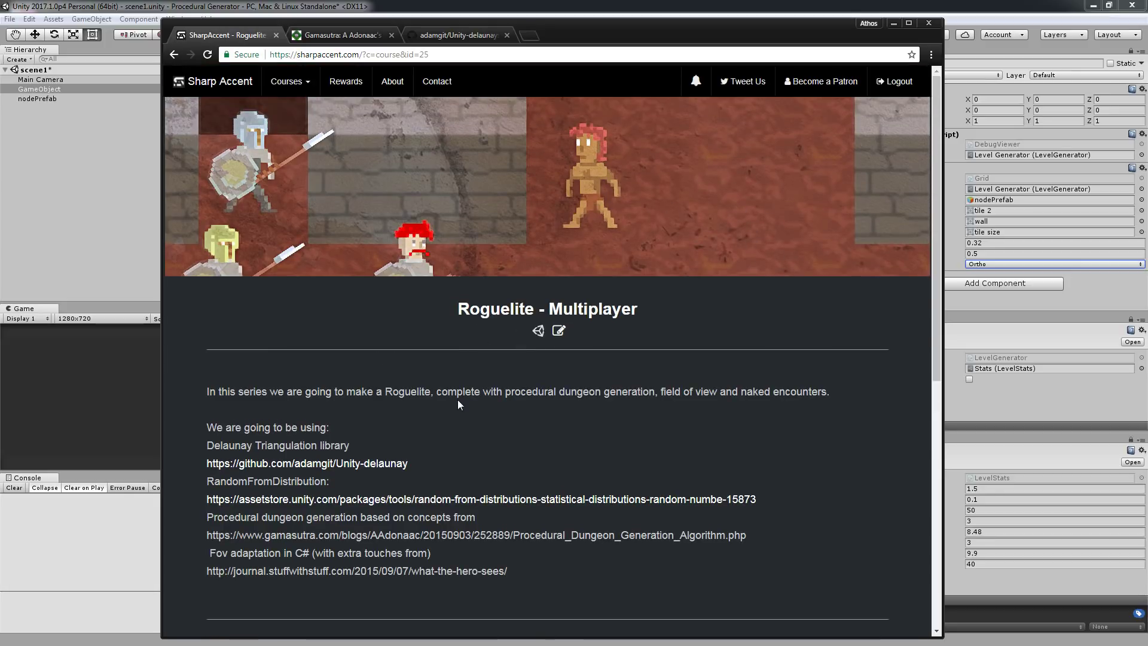
{"action": "scroll", "coordinate": [471, 424], "scroll_direction": "down", "scroll_amount": 5}
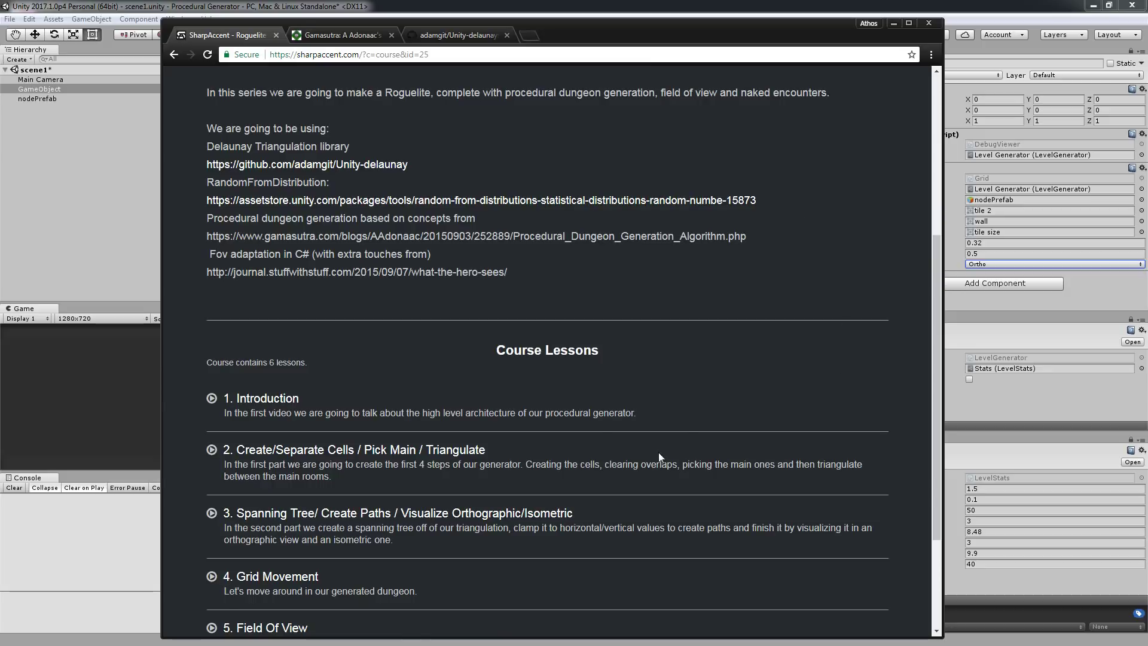
{"action": "scroll", "coordinate": [574, 450], "scroll_direction": "down", "scroll_amount": 2}
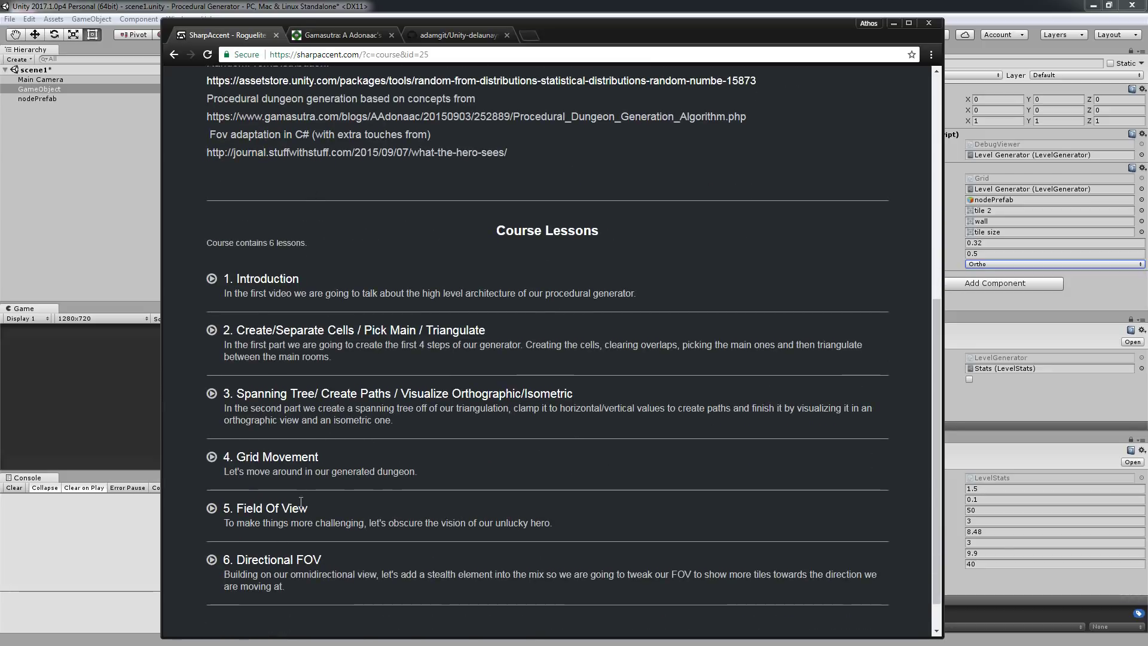
{"action": "scroll", "coordinate": [316, 609], "scroll_direction": "up", "scroll_amount": 3}
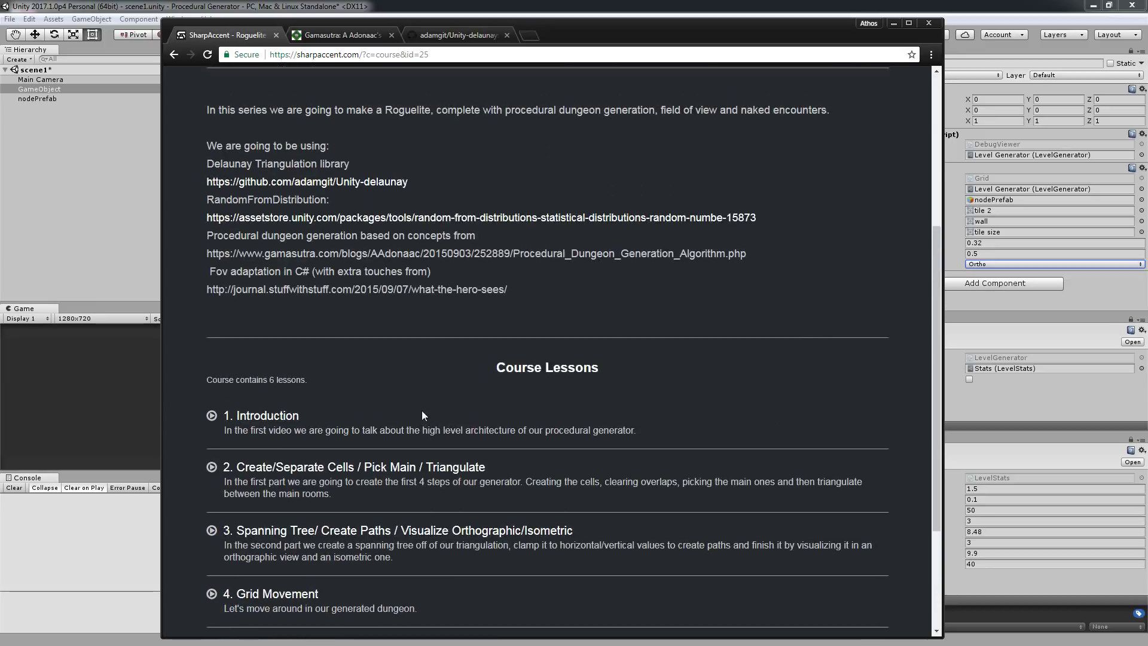
{"action": "scroll", "coordinate": [293, 589], "scroll_direction": "down", "scroll_amount": 4}
{"action": "scroll", "coordinate": [434, 203], "scroll_direction": "up", "scroll_amount": 2}
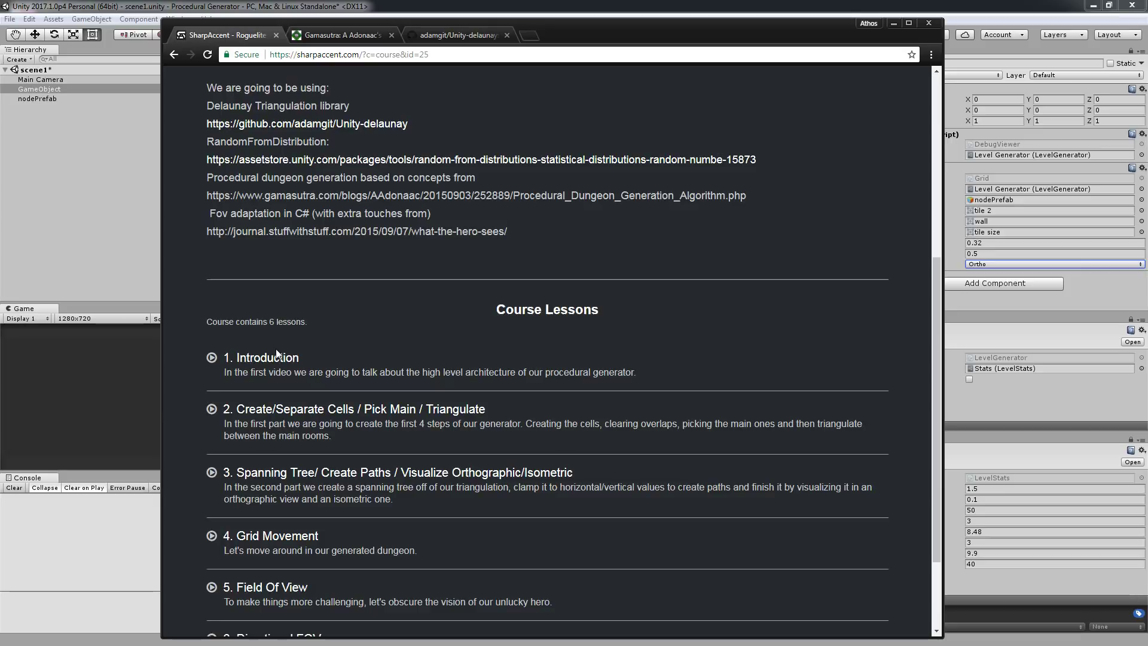
Highlight lessons 1 to 4 and scroll through the six Course Lessons
{"action": "left_click_drag", "start_coordinate": [364, 534], "coordinate": [291, 346]}
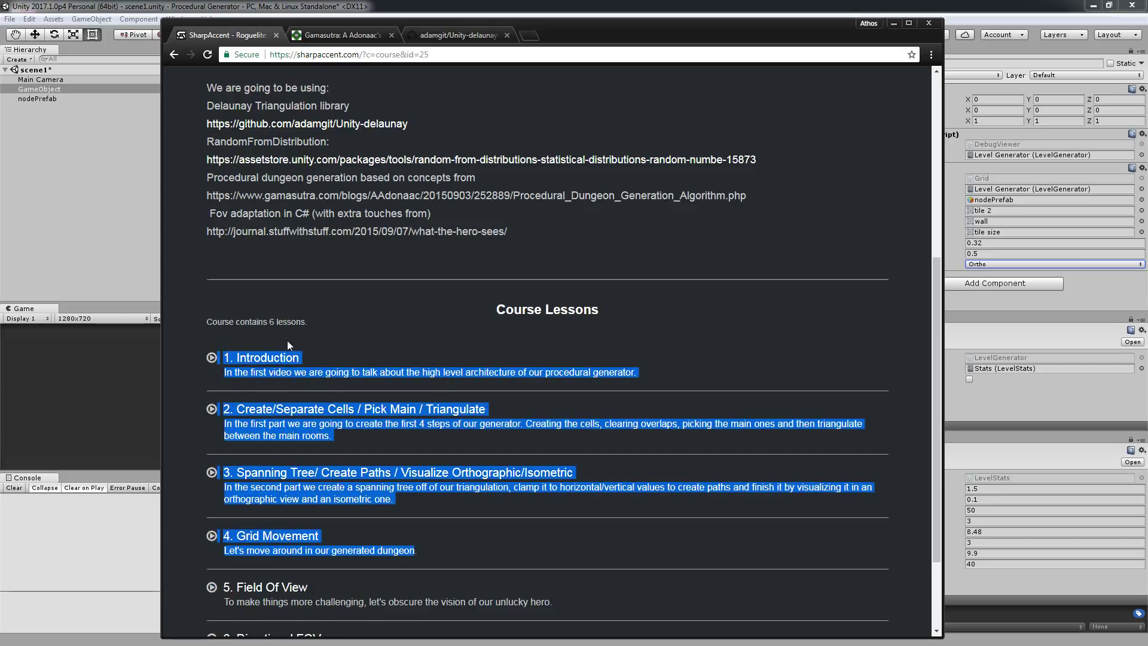
{"action": "left_click", "coordinate": [332, 398]}
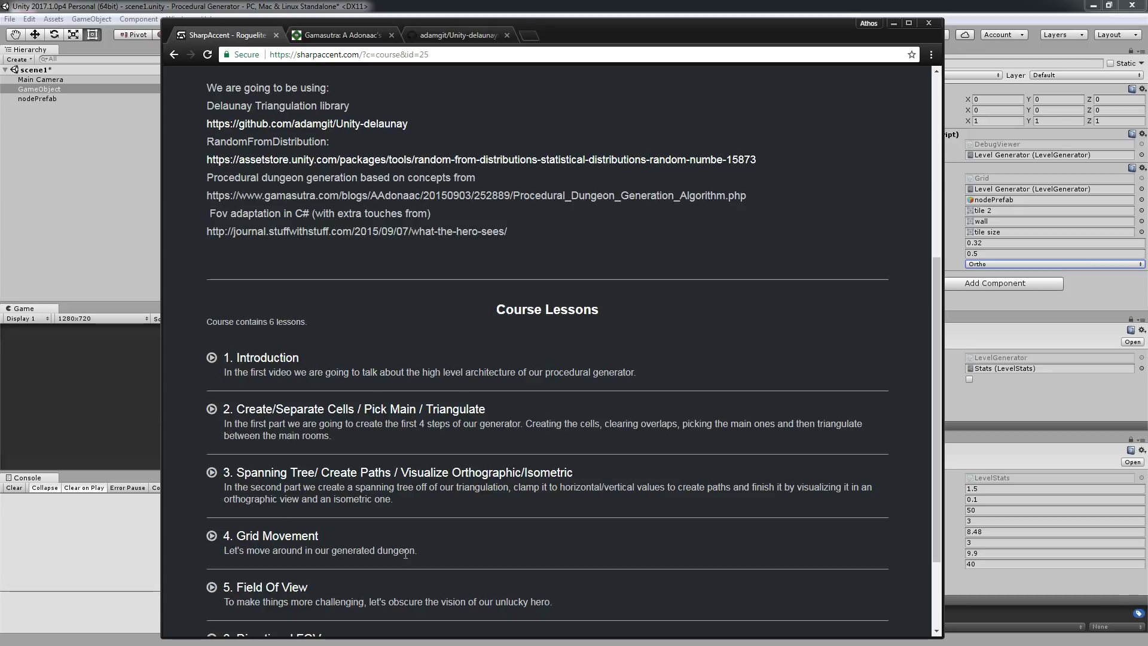
{"action": "left_click_drag", "start_coordinate": [319, 536], "coordinate": [217, 346]}
{"action": "scroll", "coordinate": [215, 418], "scroll_direction": "down", "scroll_amount": 2}
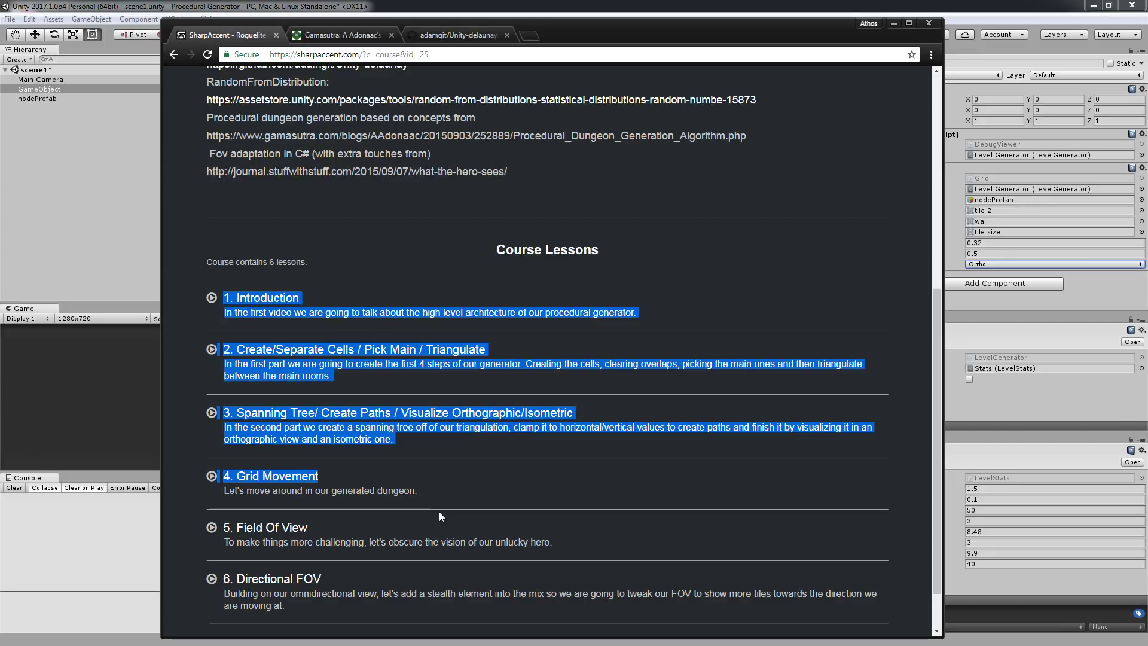
{"action": "left_click", "coordinate": [564, 519]}
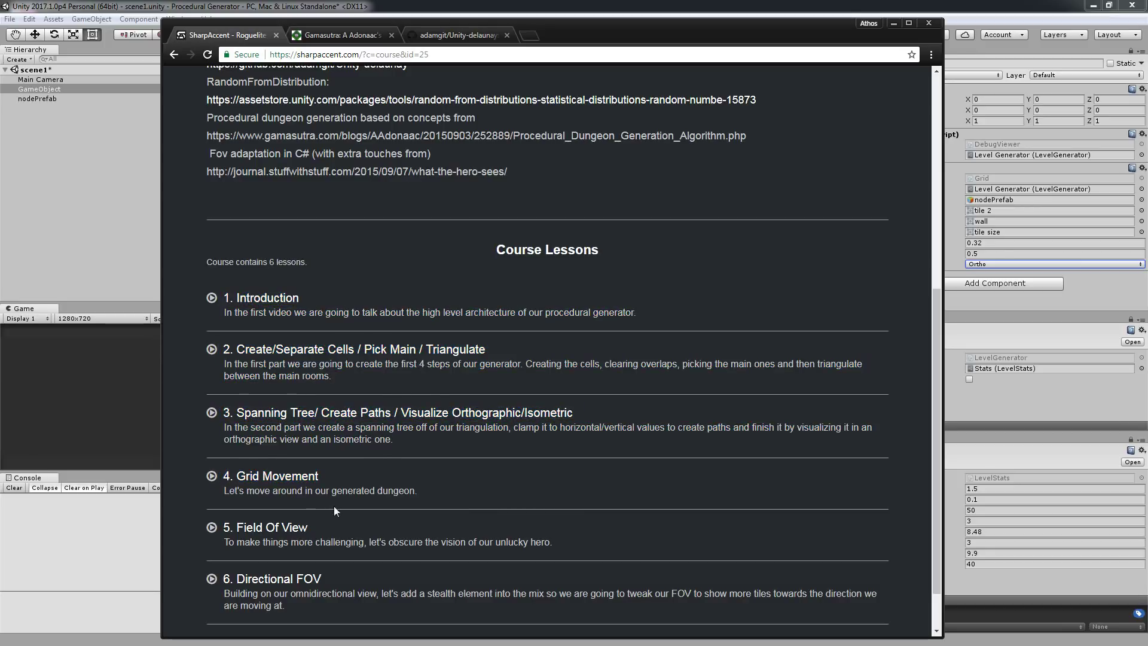
{"action": "scroll", "coordinate": [421, 518], "scroll_direction": "down", "scroll_amount": 1}
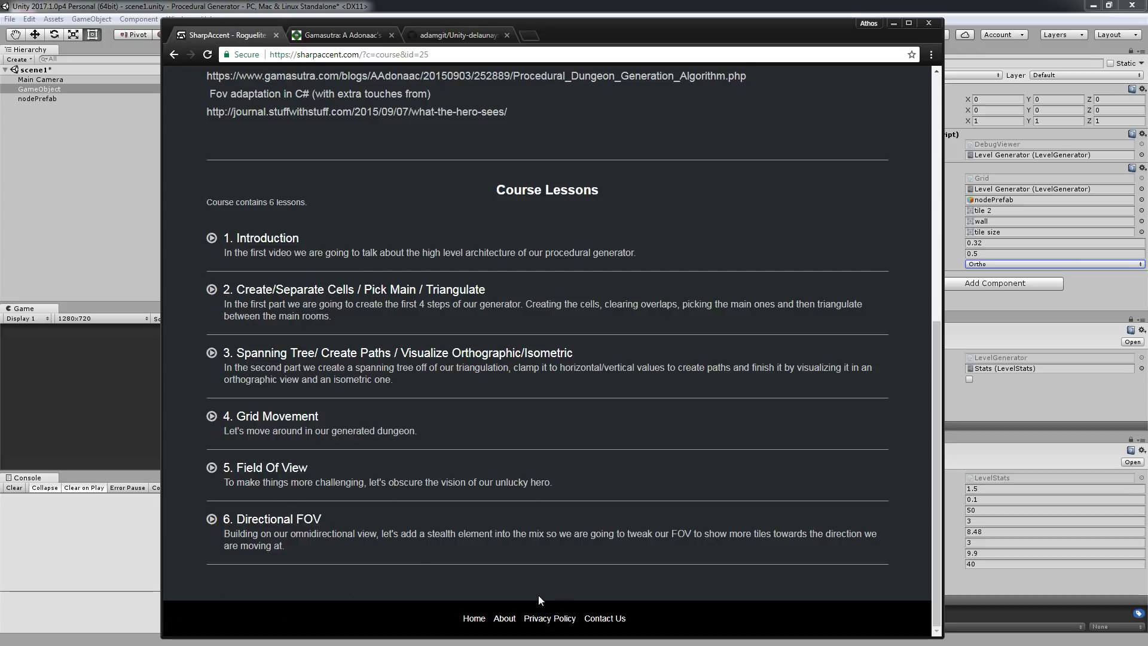
{"action": "scroll", "coordinate": [600, 583], "scroll_direction": "up", "scroll_amount": 8}
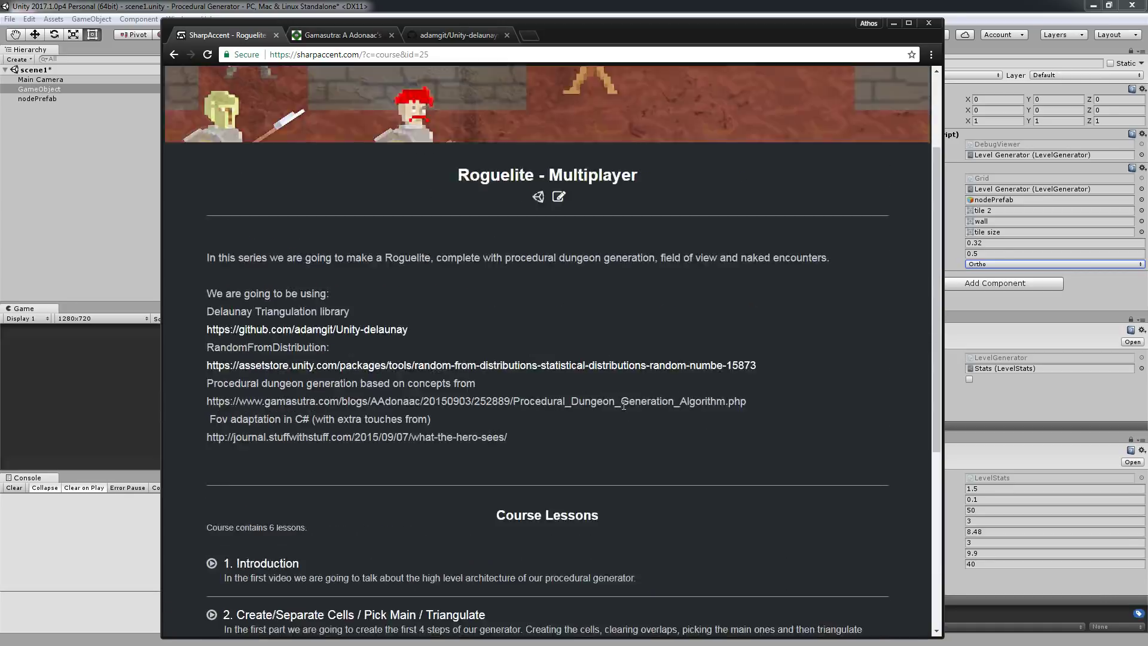
{"action": "scroll", "coordinate": [524, 471], "scroll_direction": "down", "scroll_amount": 7}
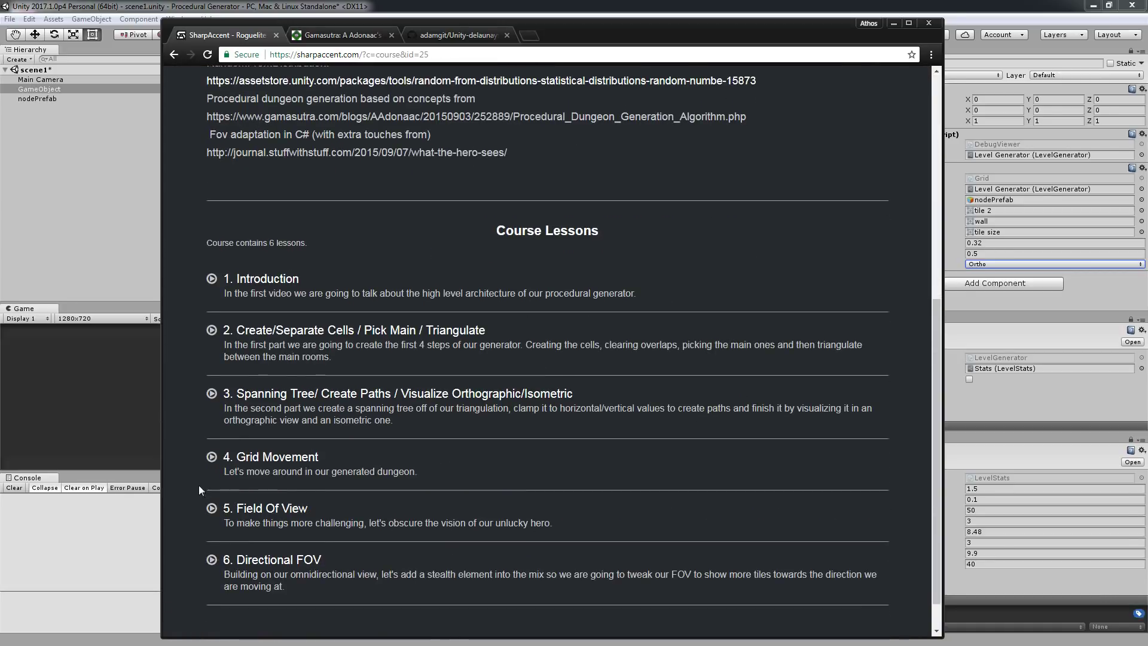
{"action": "scroll", "coordinate": [645, 417], "scroll_direction": "up", "scroll_amount": 7}
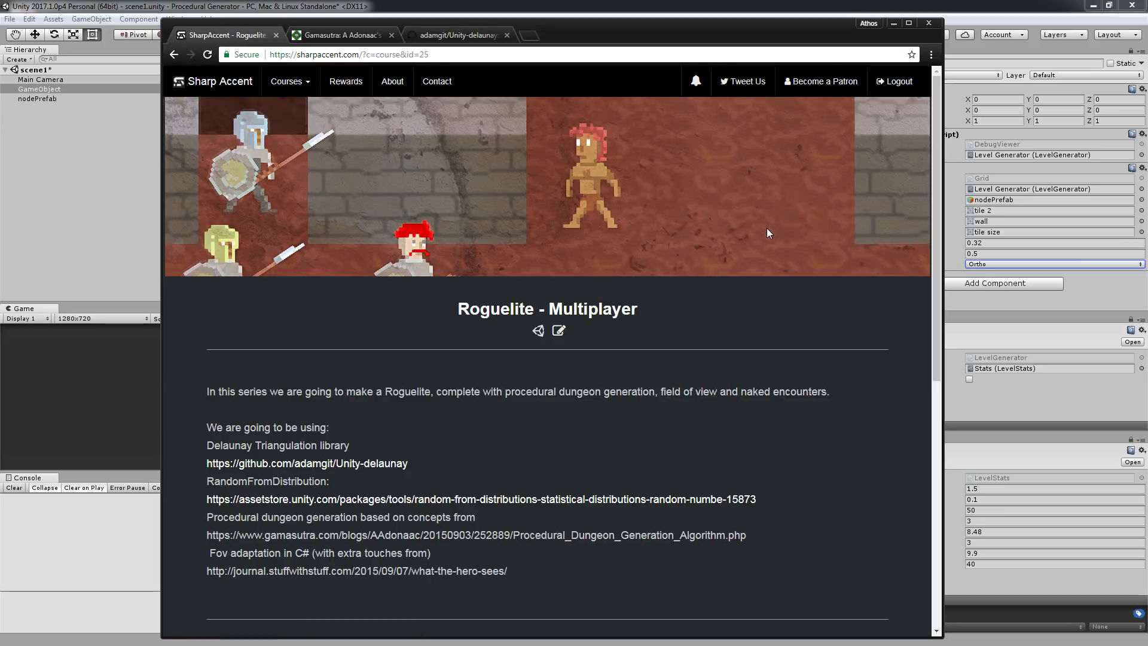
{"action": "scroll", "coordinate": [393, 170], "scroll_direction": "down", "scroll_amount": 5}
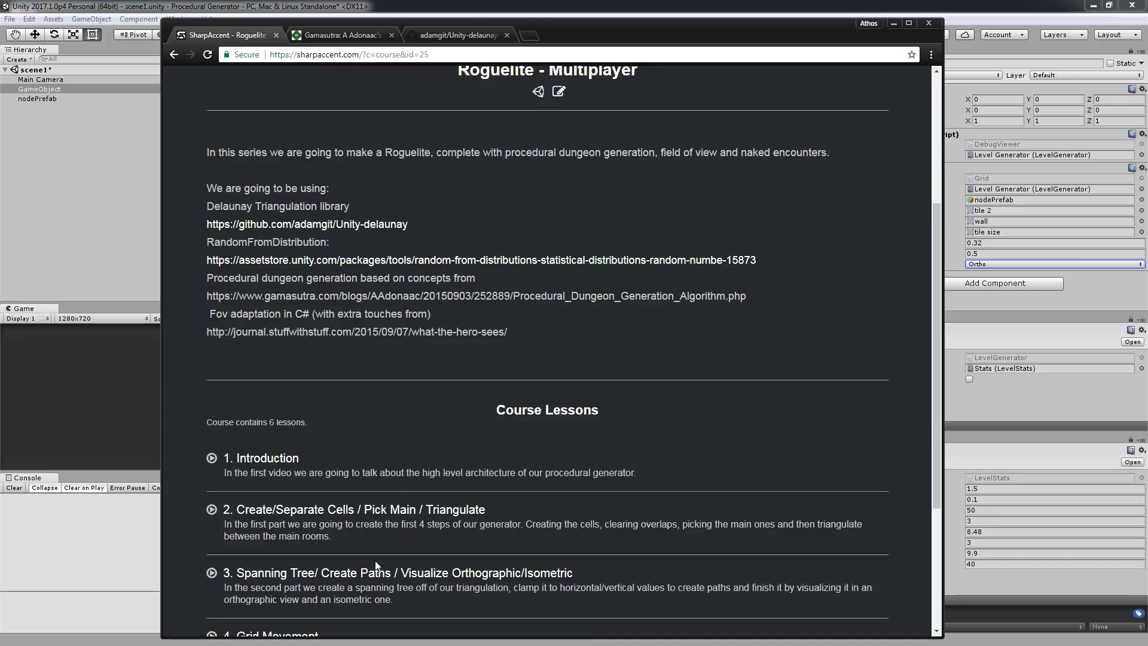
{"action": "scroll", "coordinate": [623, 409], "scroll_direction": "up", "scroll_amount": 4}
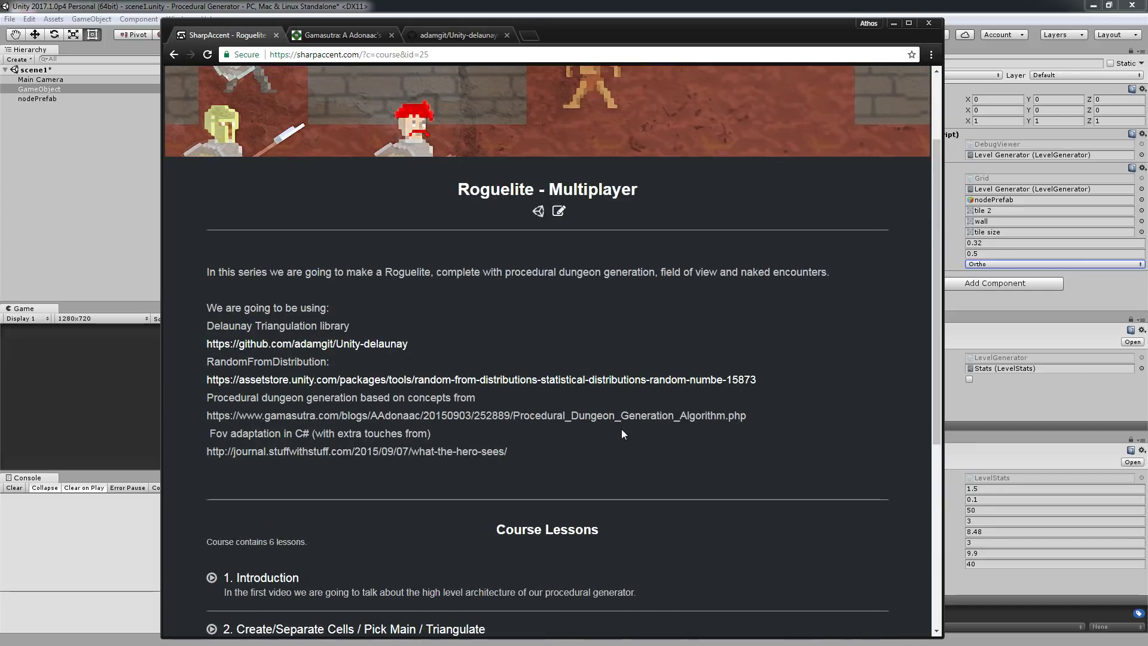
{"action": "scroll", "coordinate": [621, 434], "scroll_direction": "up", "scroll_amount": 2}
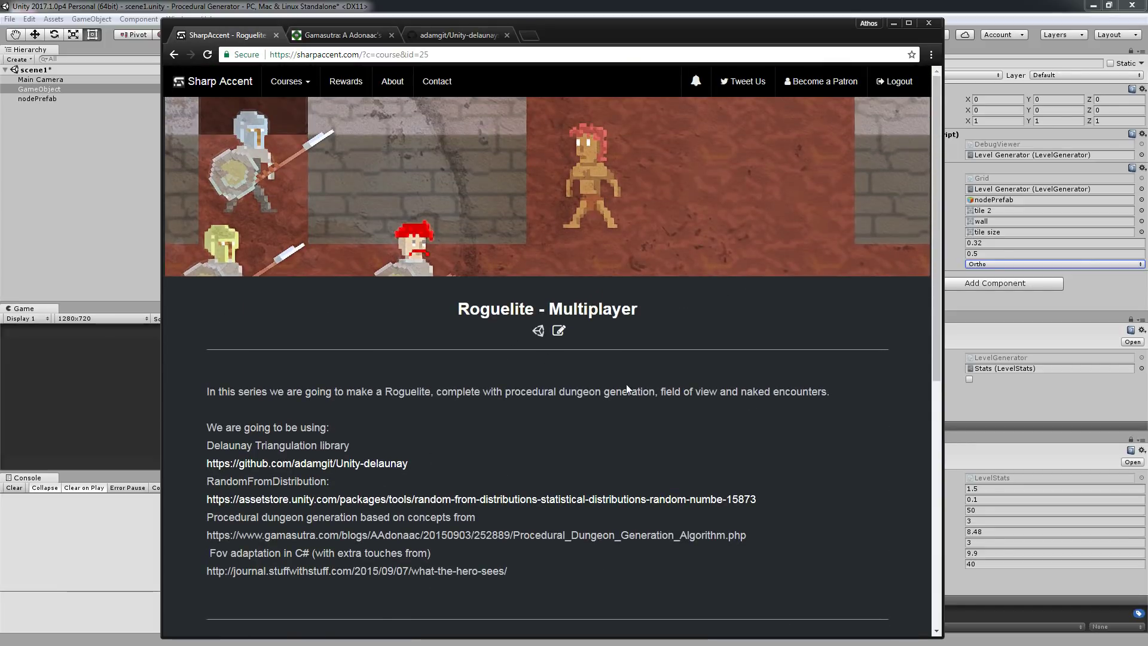
Go to the Sharp Accent Tutorials home page and glance at the latest notifications
{"action": "left_click", "coordinate": [236, 85]}
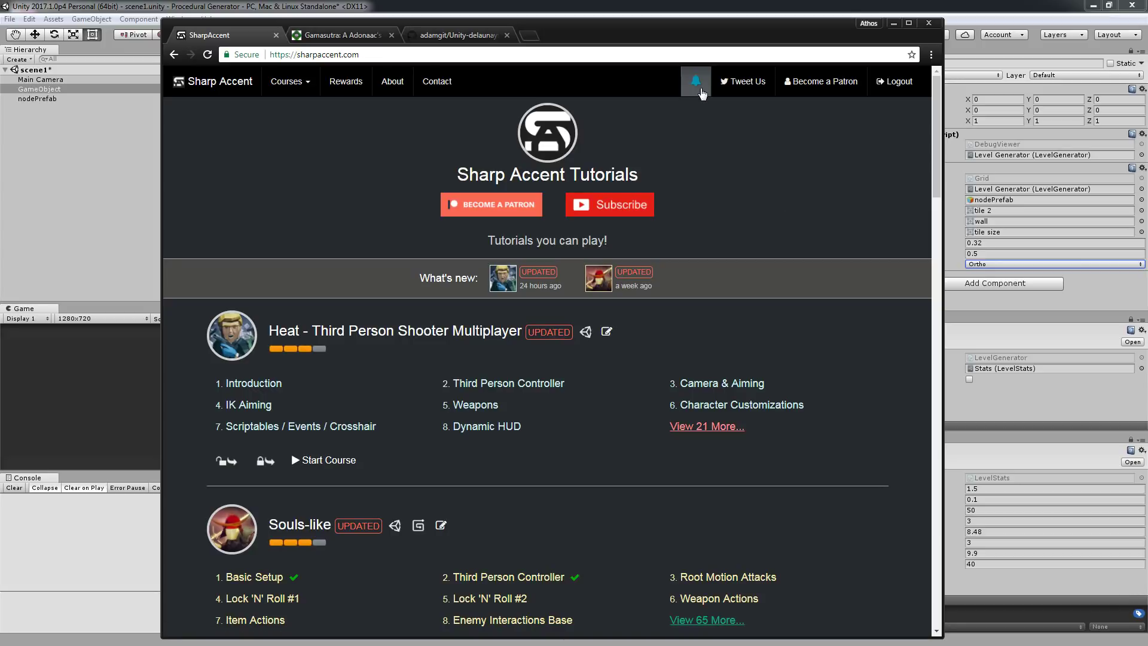
{"action": "left_click", "coordinate": [702, 94]}
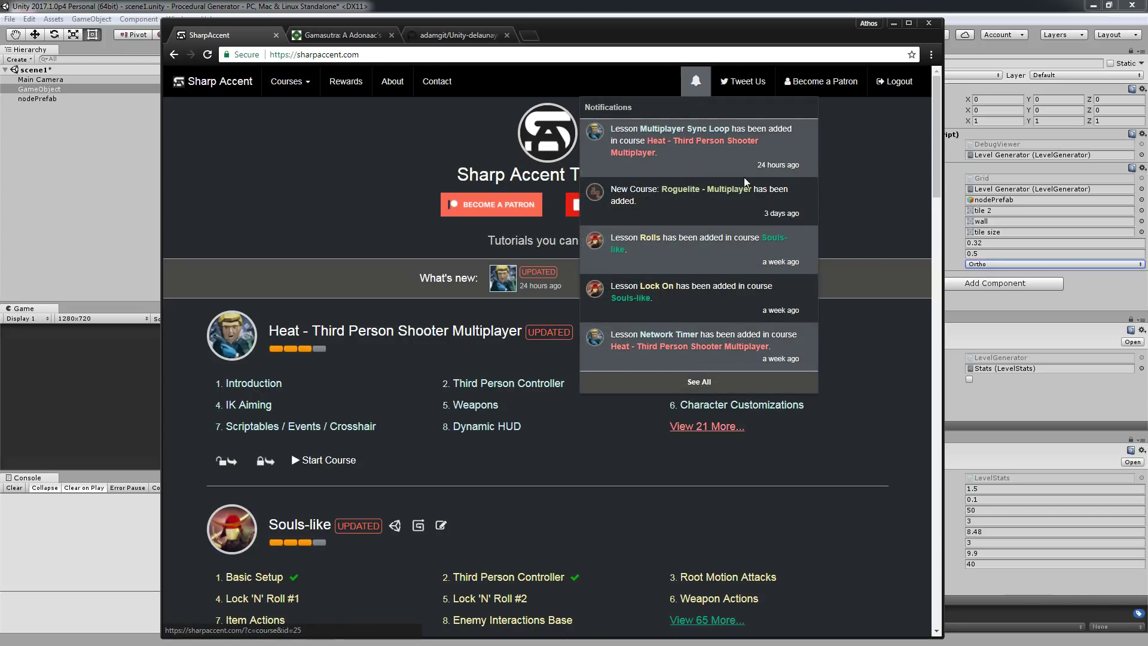
{"action": "left_click", "coordinate": [910, 172]}
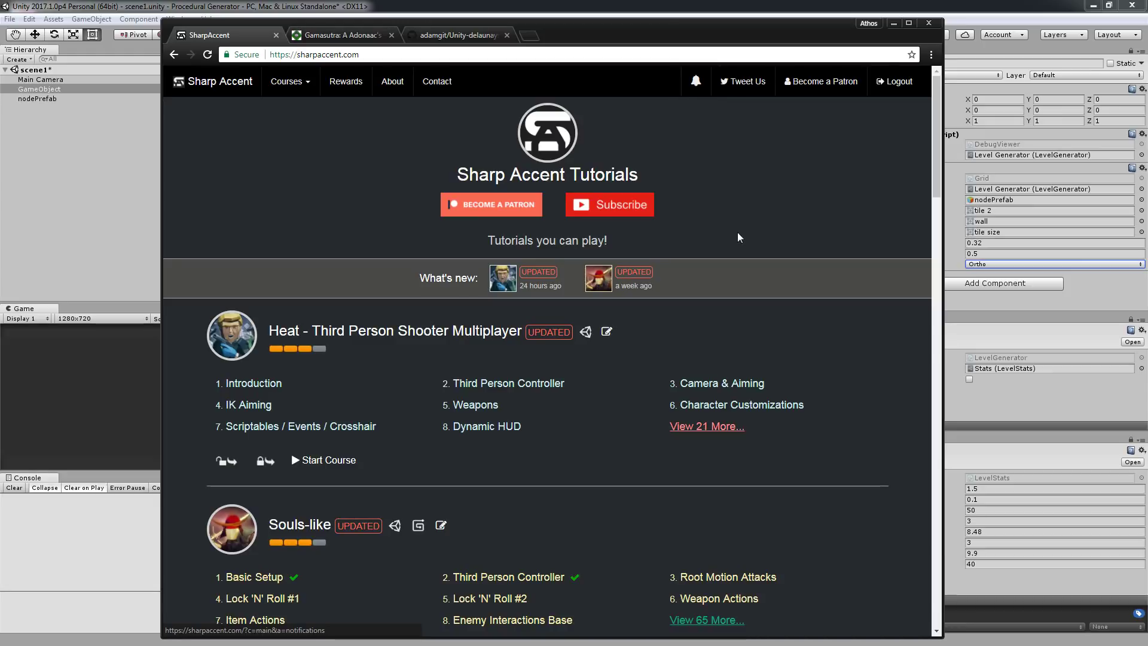
Return to the course page and follow the github.com/adamgit/Unity-delaunay link
{"action": "left_click", "coordinate": [173, 55]}
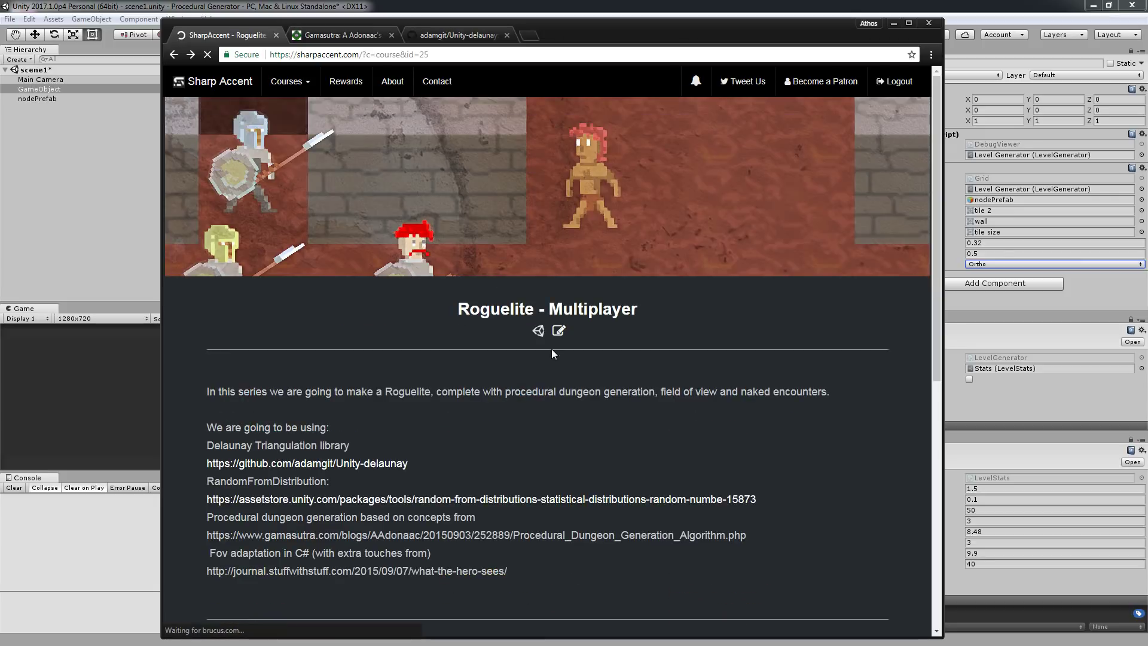
{"action": "scroll", "coordinate": [551, 349], "scroll_direction": "down", "scroll_amount": 2}
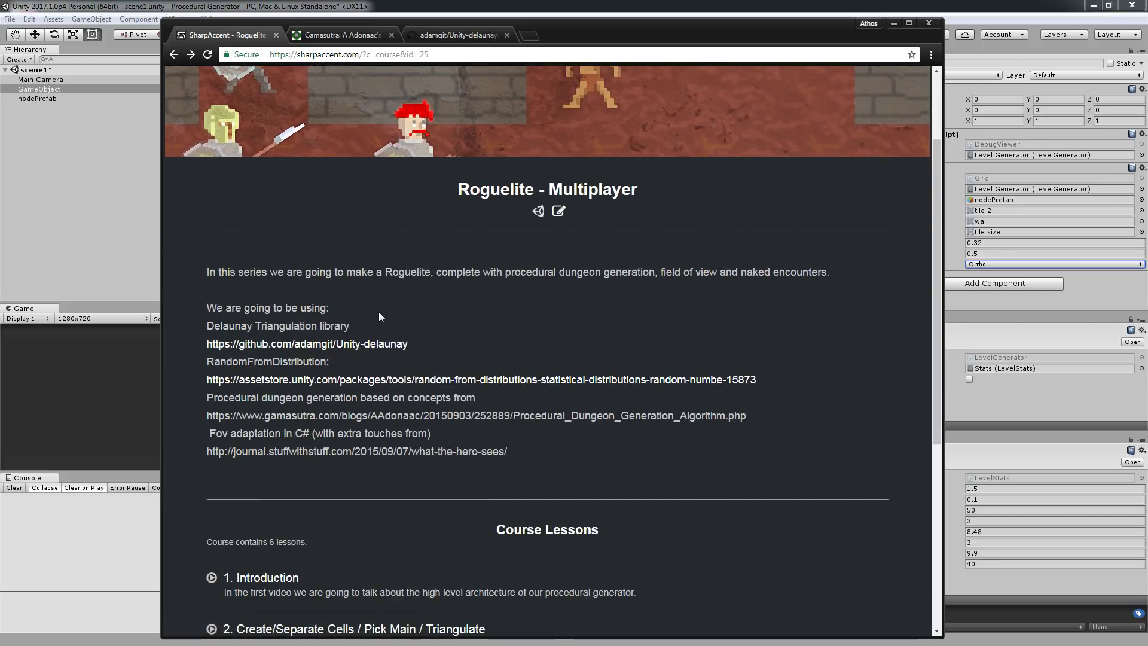
{"action": "left_click", "coordinate": [359, 345]}
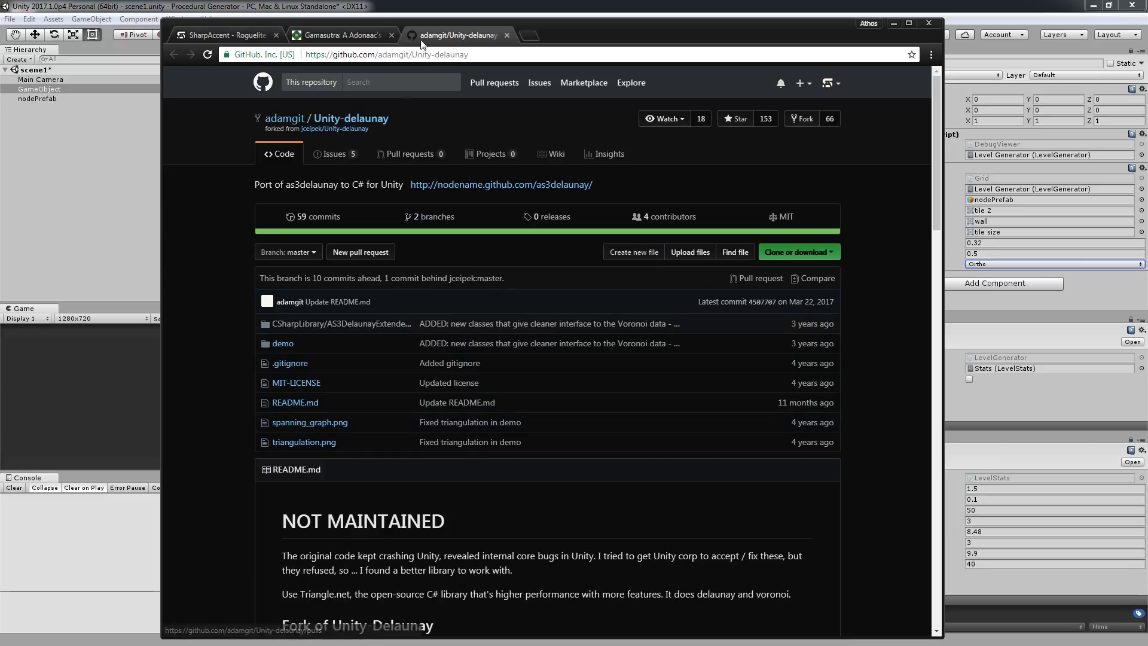
Switch to the Gamasutra tab and scroll through the Procedural Dungeon Generation Algorithm post
{"action": "left_click", "coordinate": [367, 35]}
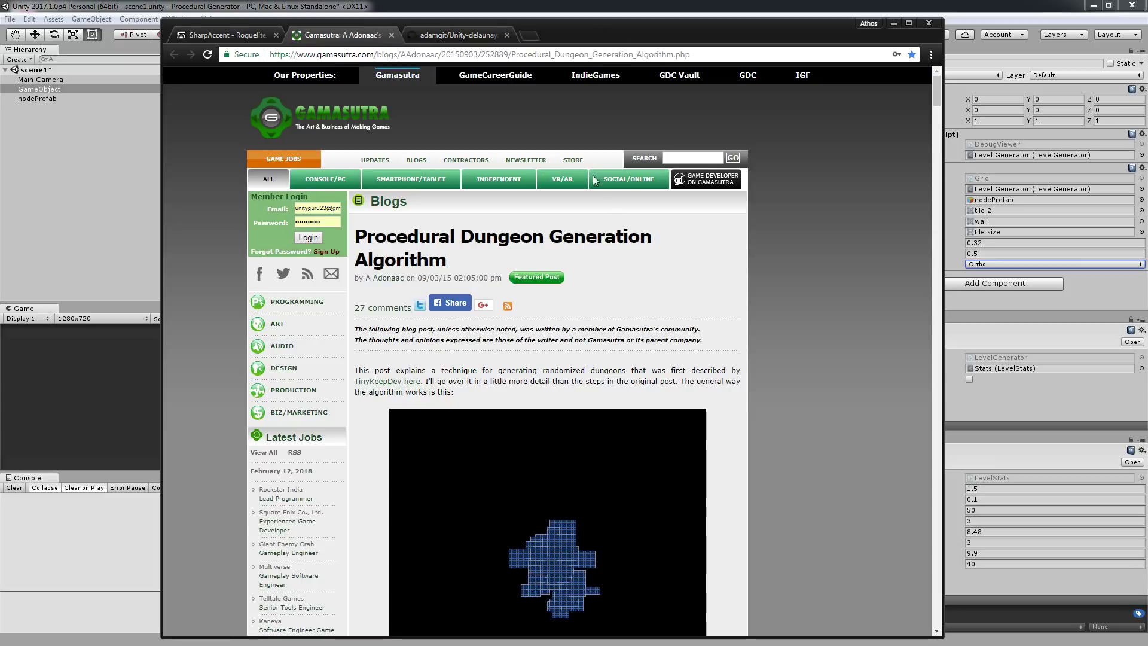
{"action": "scroll", "coordinate": [574, 203], "scroll_direction": "down", "scroll_amount": 2}
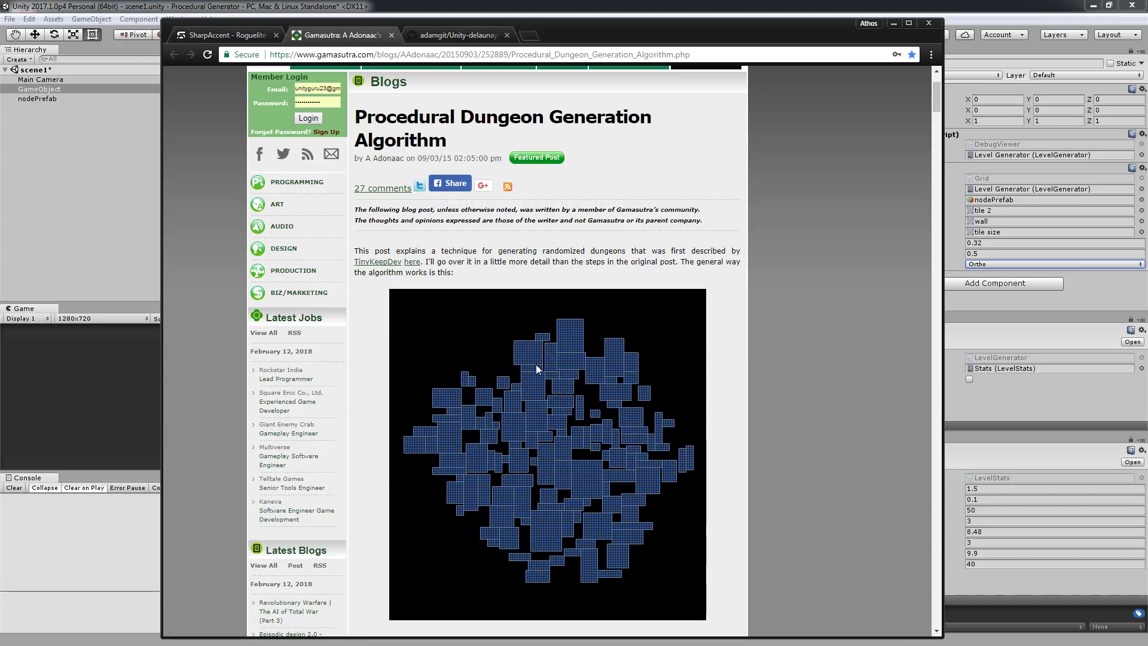
{"action": "scroll", "coordinate": [536, 364], "scroll_direction": "down", "scroll_amount": 1}
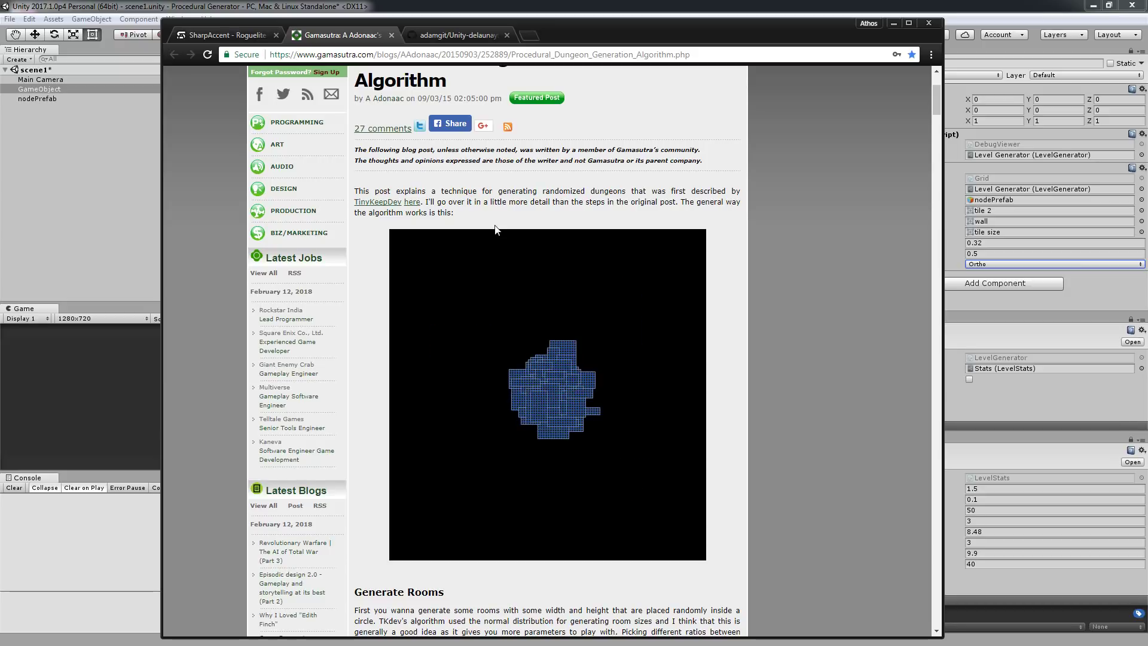
{"action": "scroll", "coordinate": [562, 311], "scroll_direction": "up", "scroll_amount": 1}
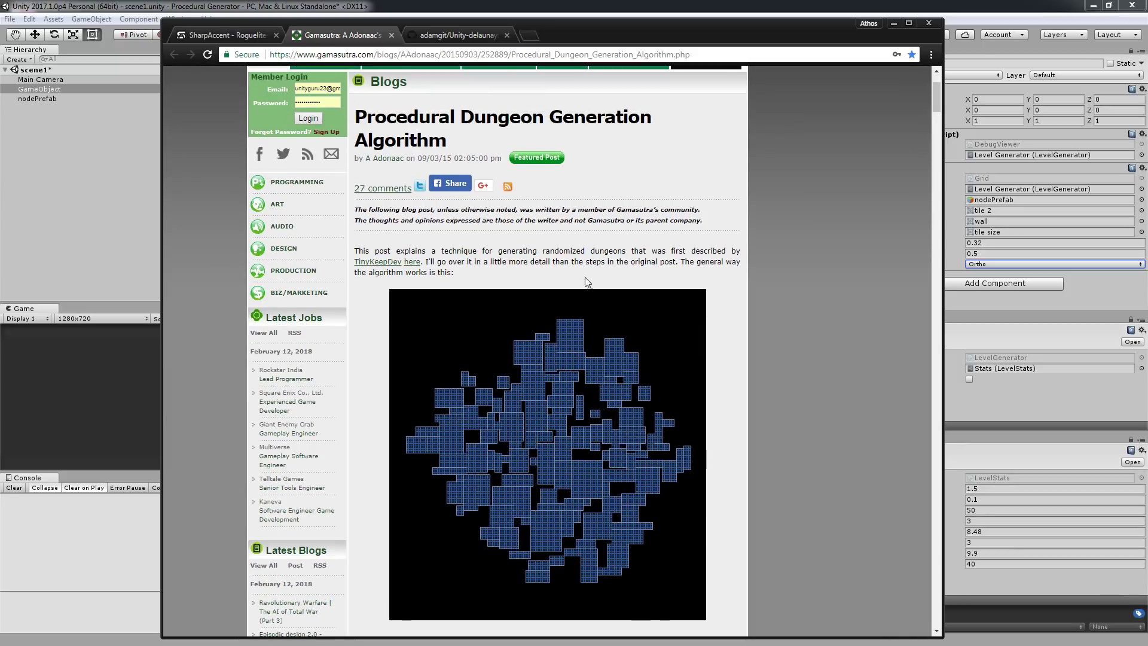
{"action": "scroll", "coordinate": [592, 275], "scroll_direction": "down", "scroll_amount": 3}
{"action": "scroll", "coordinate": [596, 265], "scroll_direction": "down", "scroll_amount": 2}
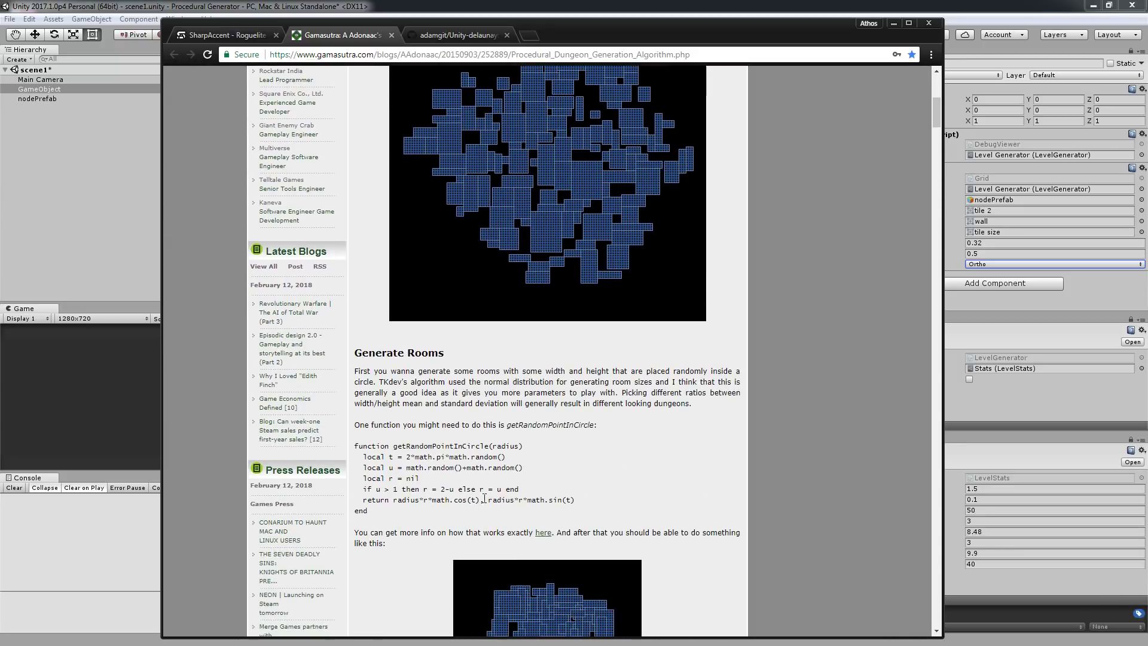
{"action": "scroll", "coordinate": [672, 403], "scroll_direction": "up", "scroll_amount": 5}
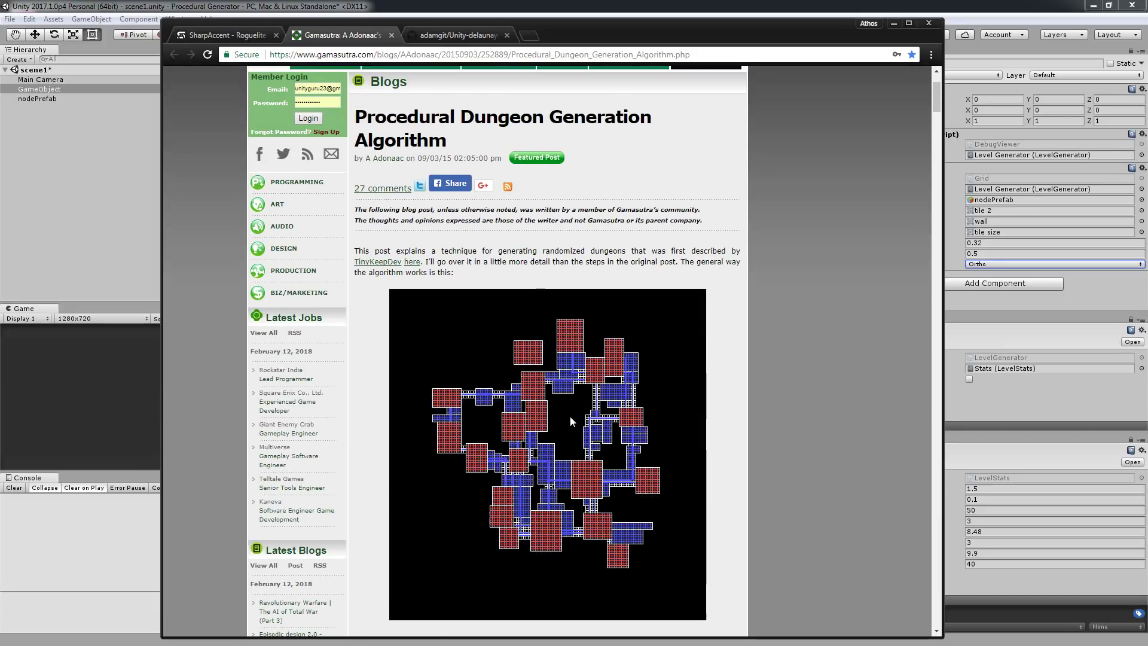
Close the Gamasutra article and Unity-delaunay GitHub tabs
{"action": "left_click", "coordinate": [392, 35]}
{"action": "key", "text": "ctrl+shift+Tab"}
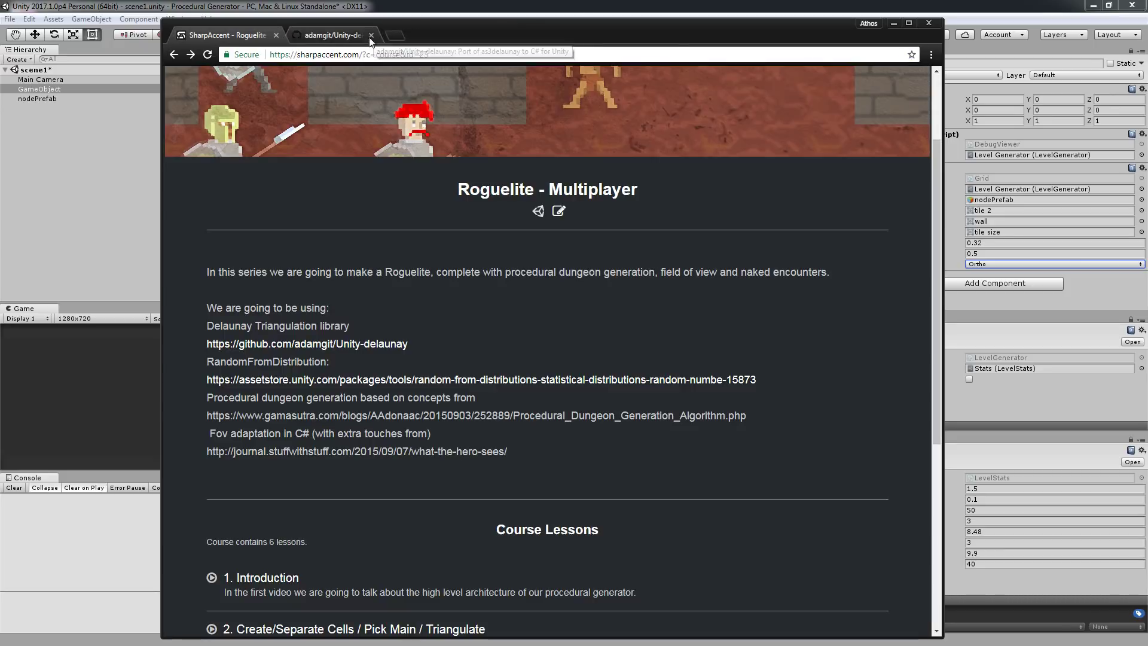
{"action": "left_click", "coordinate": [370, 36]}
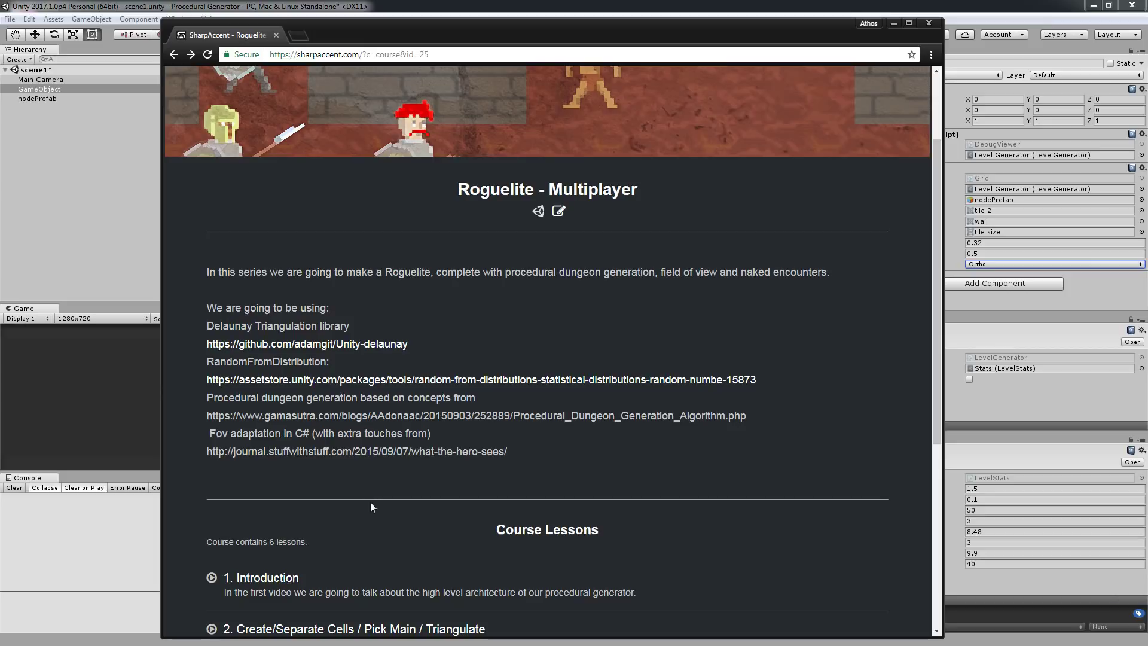
Review the course page's what-the-hero-sees link, then return to the Sharp Accent home page
{"action": "left_click_drag", "start_coordinate": [419, 453], "coordinate": [483, 464]}
{"action": "left_click", "coordinate": [505, 461]}
{"action": "scroll", "coordinate": [628, 404], "scroll_direction": "down", "scroll_amount": 4}
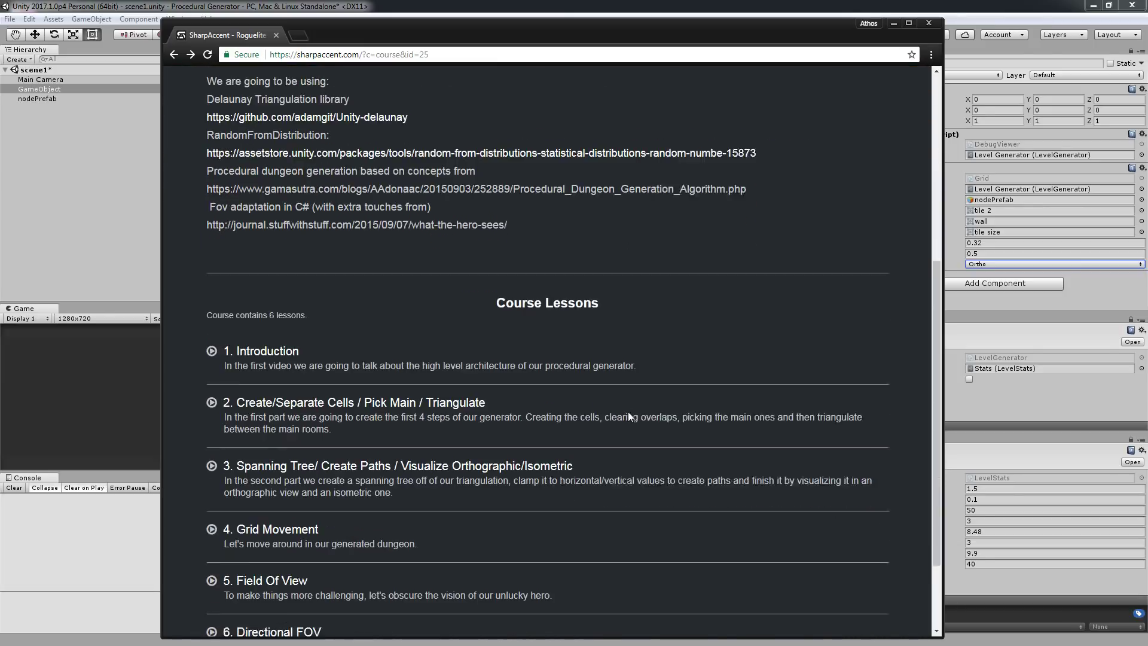
{"action": "scroll", "coordinate": [655, 387], "scroll_direction": "up", "scroll_amount": 6}
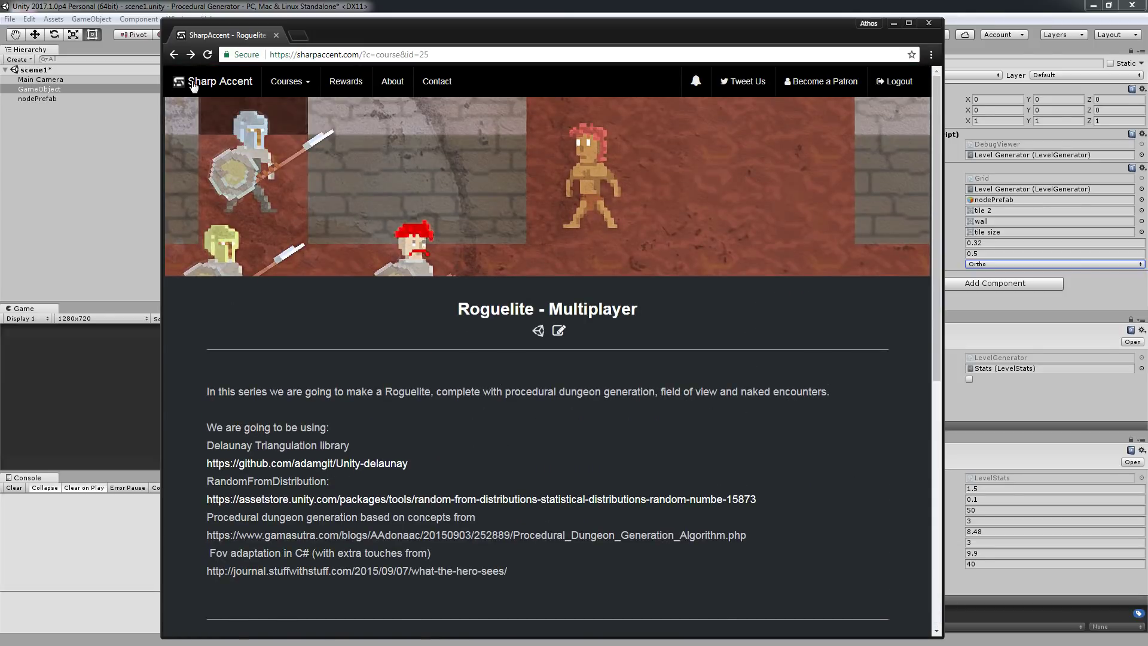
{"action": "left_click", "coordinate": [192, 84]}
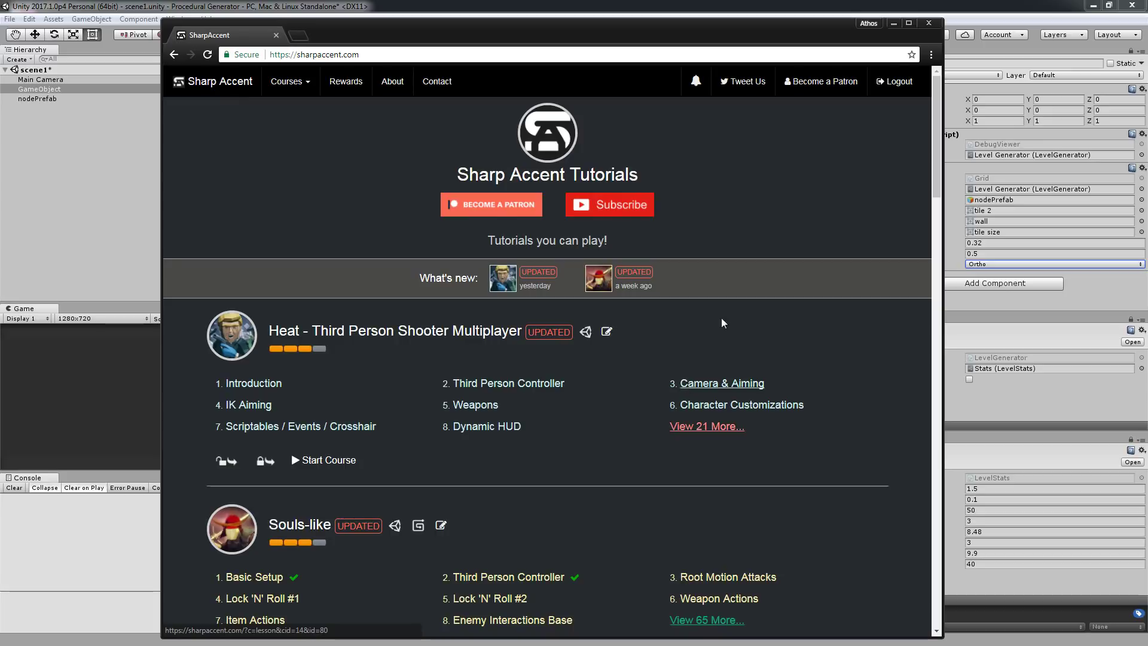